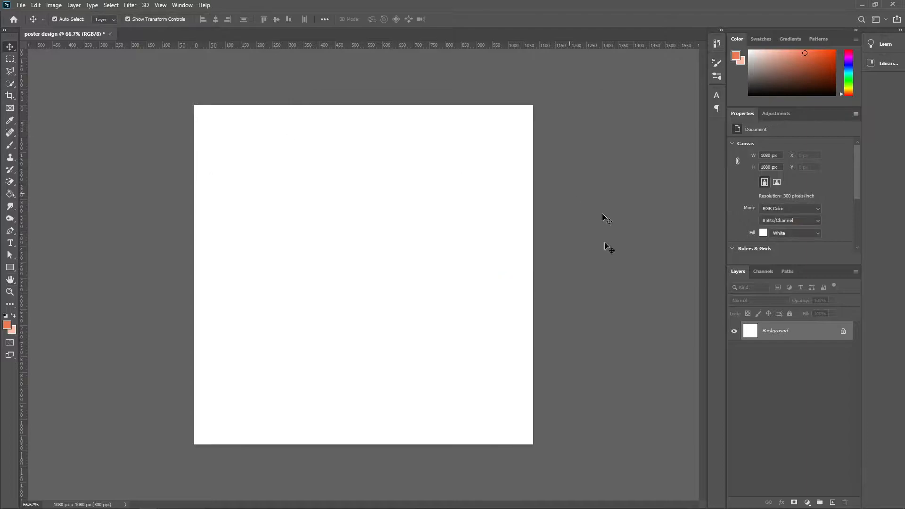
- Add a gradient fill layer above the background using a pink-to-purple preset
{"action": "left_click", "coordinate": [807, 502]}
{"action": "left_click", "coordinate": [825, 338]}
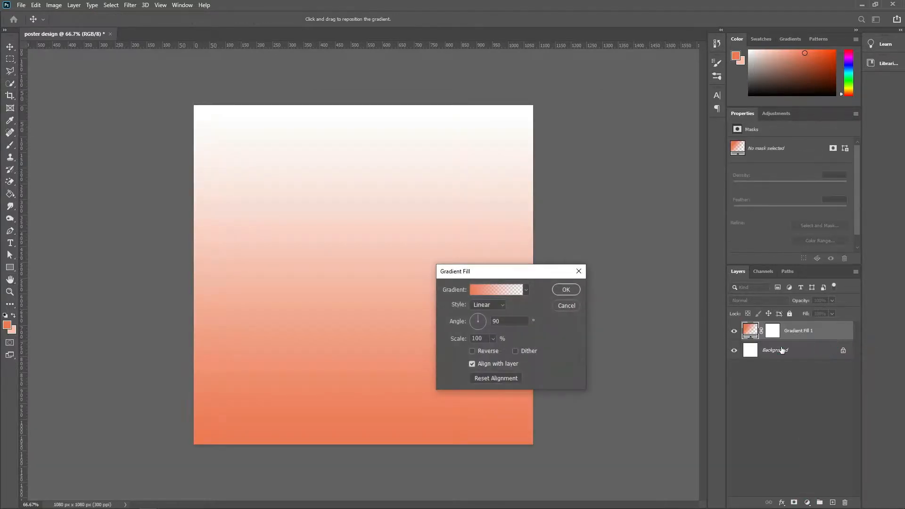
{"action": "left_click", "coordinate": [527, 289]}
{"action": "left_click", "coordinate": [461, 351]}
{"action": "left_click", "coordinate": [540, 289]}
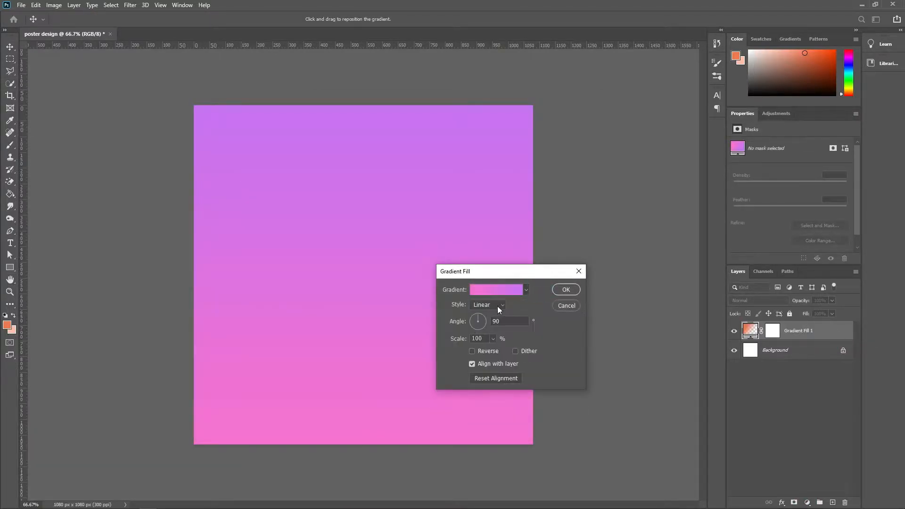
- Change the pink stop of the gradient to the light pink fbb7e8
{"action": "left_click", "coordinate": [496, 289]}
{"action": "left_click", "coordinate": [638, 328]}
{"action": "double_click", "coordinate": [638, 328]}
{"action": "left_click", "coordinate": [688, 346]}
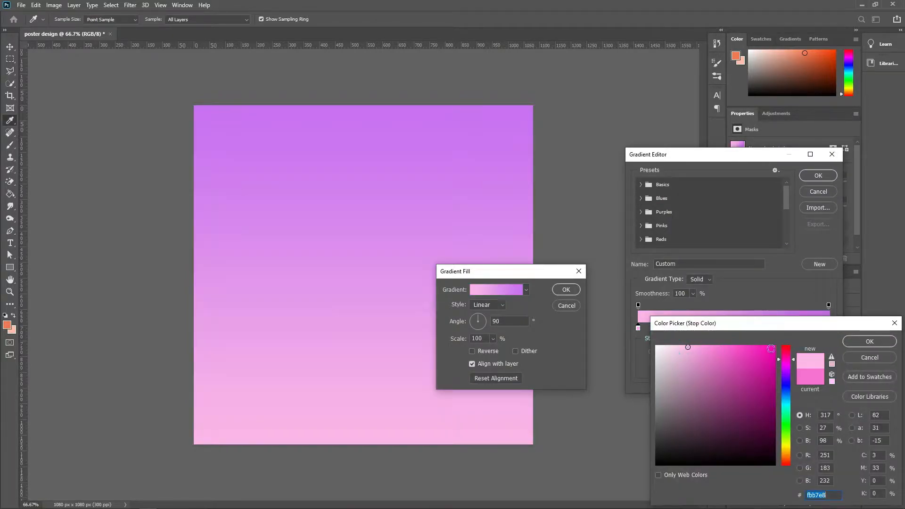
{"action": "left_click", "coordinate": [870, 342]}
- Lighten the gradient's purple stop to a soft violet, reverse the gradient and apply the fill
{"action": "left_click", "coordinate": [829, 327]}
{"action": "double_click", "coordinate": [829, 328]}
{"action": "left_click", "coordinate": [692, 345]}
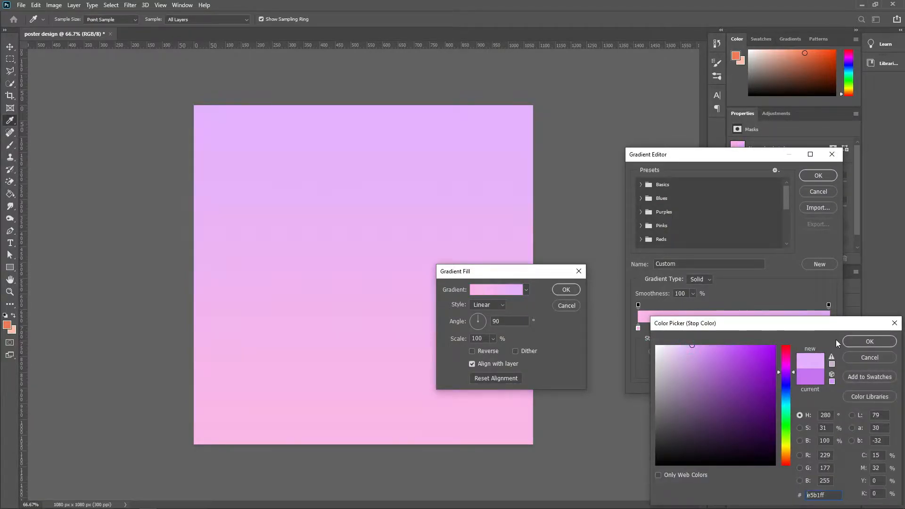
{"action": "left_click", "coordinate": [699, 345]}
{"action": "left_click", "coordinate": [870, 341]}
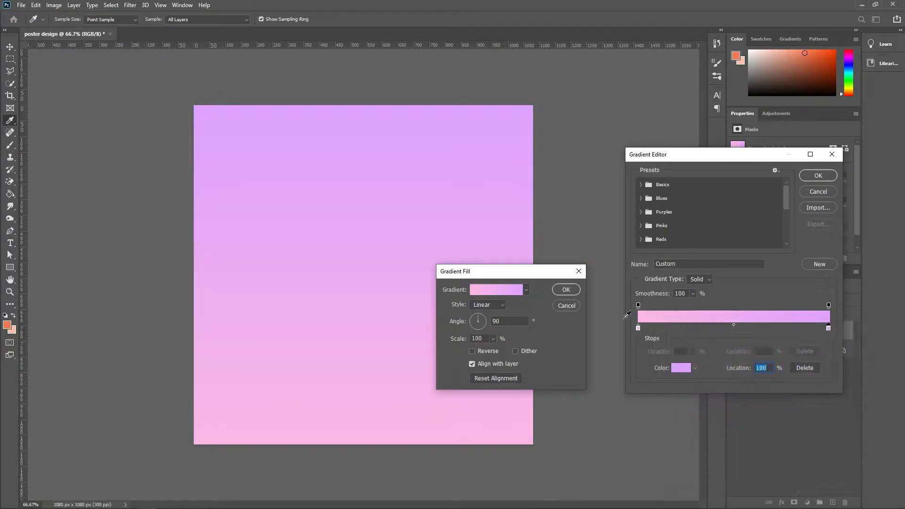
{"action": "double_click", "coordinate": [829, 327]}
{"action": "left_click", "coordinate": [715, 345]}
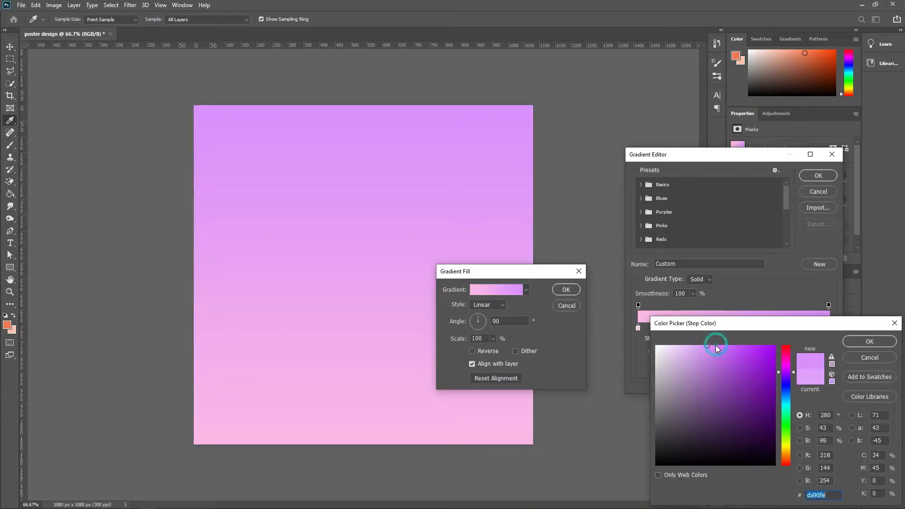
{"action": "left_click", "coordinate": [714, 346]}
{"action": "left_click", "coordinate": [847, 340]}
{"action": "left_click", "coordinate": [814, 177]}
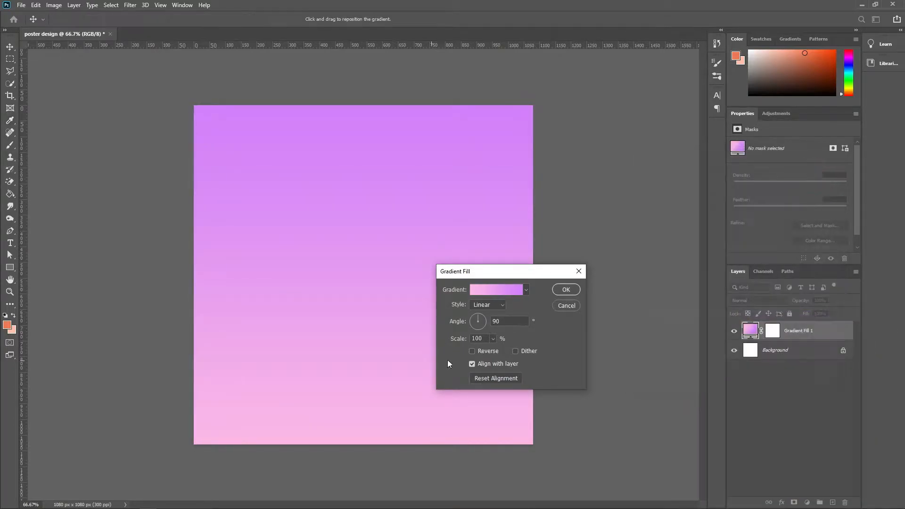
{"action": "left_click", "coordinate": [471, 352]}
{"action": "left_click", "coordinate": [563, 290]}
- Convert the gradient layer to a smart object and darken its exposure in the Camera Raw filter, with texture +100 and clarity +55
{"action": "left_click", "coordinate": [54, 4]}
{"action": "left_click", "coordinate": [143, 61]}
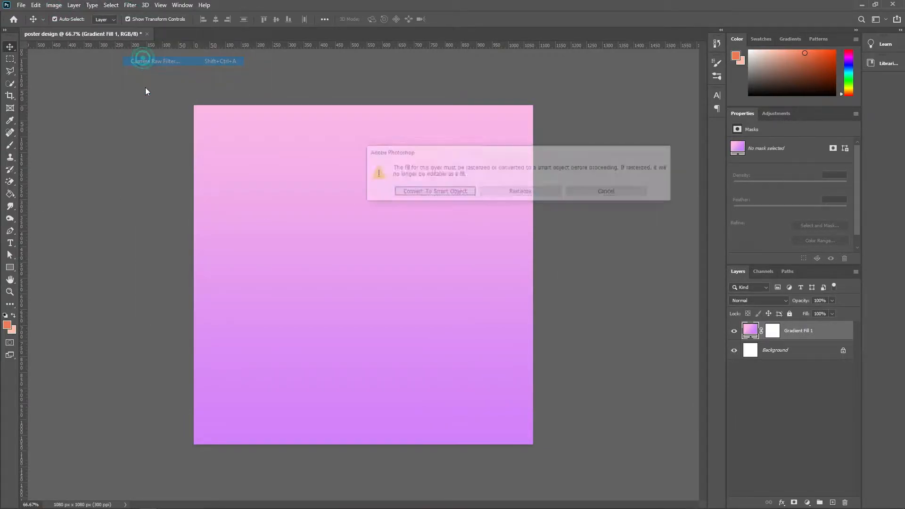
{"action": "left_click", "coordinate": [422, 191]}
{"action": "left_click_drag", "start_coordinate": [604, 320], "coordinate": [624, 350]}
{"action": "left_click_drag", "start_coordinate": [610, 279], "coordinate": [608, 226]}
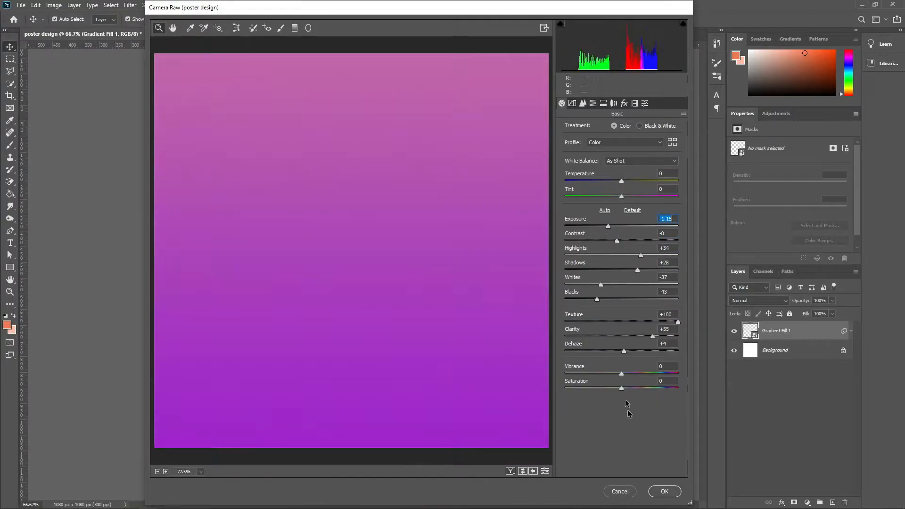
- Add grain with an amount of about 45, size 0 and roughness 45, and apply the Camera Raw filter
{"action": "left_click", "coordinate": [624, 103]}
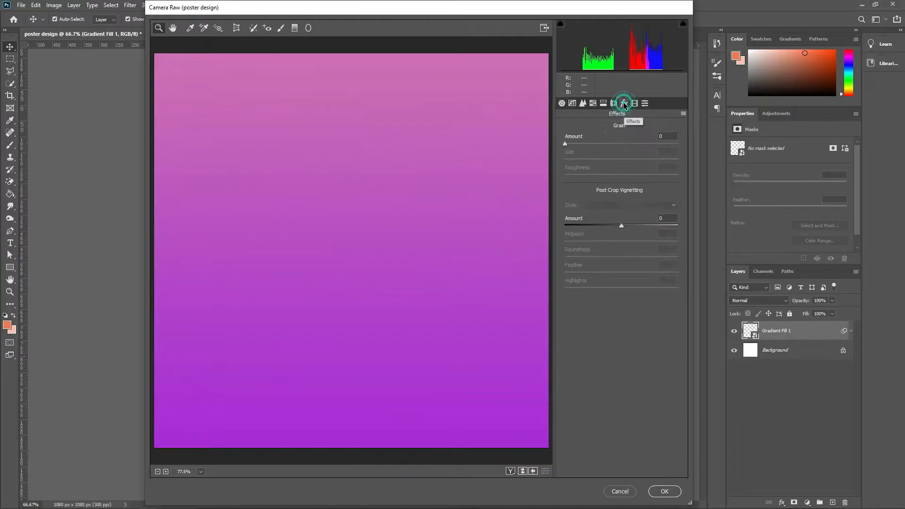
{"action": "left_click_drag", "start_coordinate": [578, 138], "coordinate": [582, 175]}
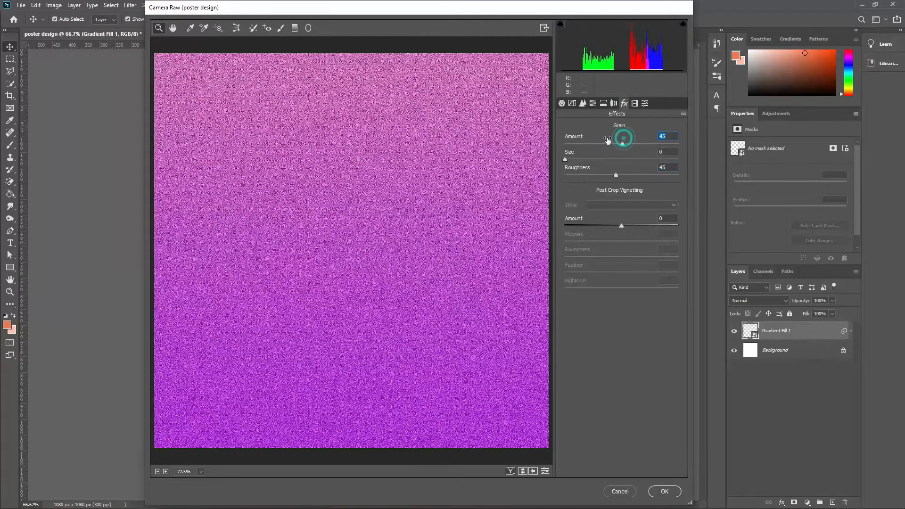
{"action": "left_click", "coordinate": [664, 491]}
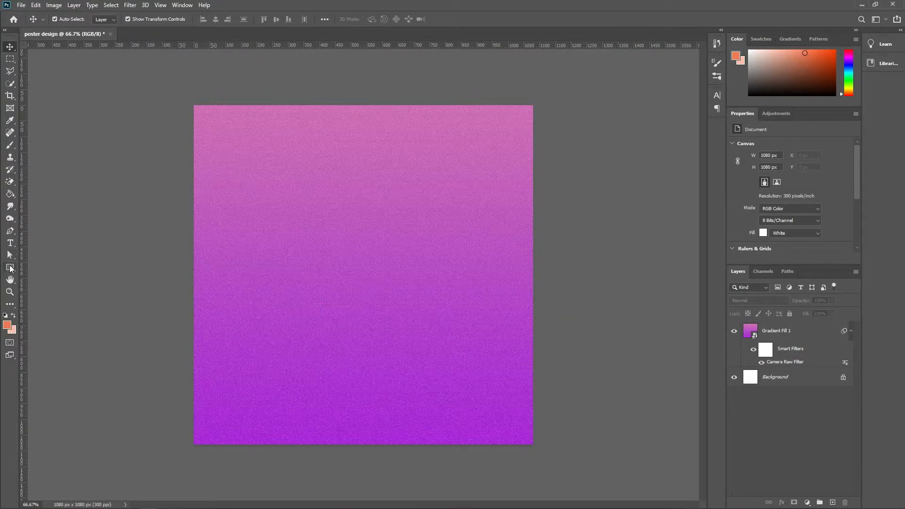
- Draw a purple rectangle with 66 px rounded corners in the canvas's upper half and scale it to about 516 × 394 px
{"action": "left_click", "coordinate": [11, 268]}
{"action": "left_click_drag", "start_coordinate": [258, 165], "coordinate": [409, 282]}
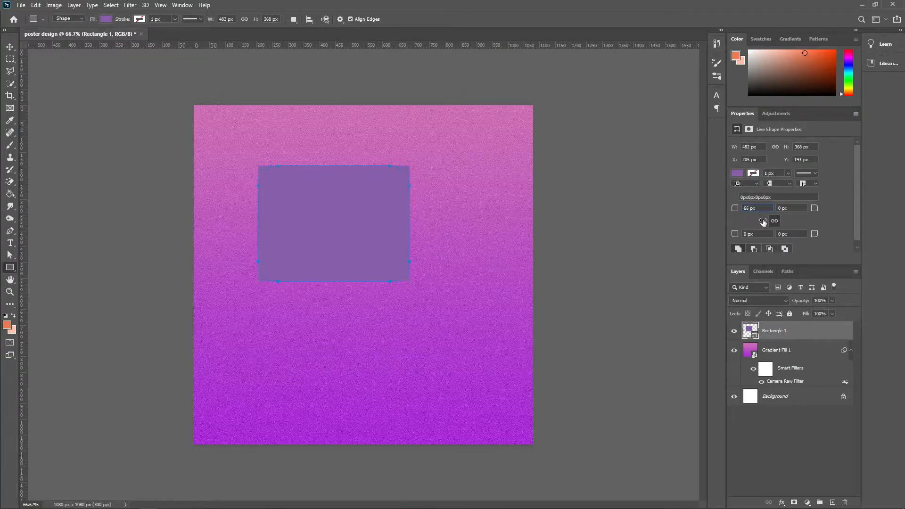
{"action": "left_click", "coordinate": [13, 46]}
{"action": "left_click_drag", "start_coordinate": [410, 223], "coordinate": [420, 223]}
{"action": "left_click", "coordinate": [464, 20]}
- Reshape the rounded rectangle into an irregular quadrilateral with a shorter right side by moving its corner anchor points
{"action": "key", "text": "a"}
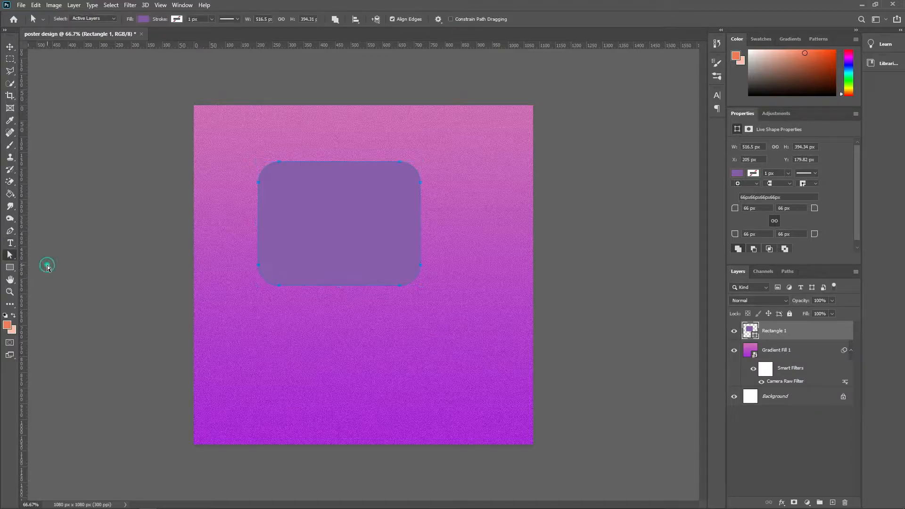
{"action": "left_click_drag", "start_coordinate": [420, 264], "coordinate": [418, 254]}
{"action": "left_click", "coordinate": [434, 188]}
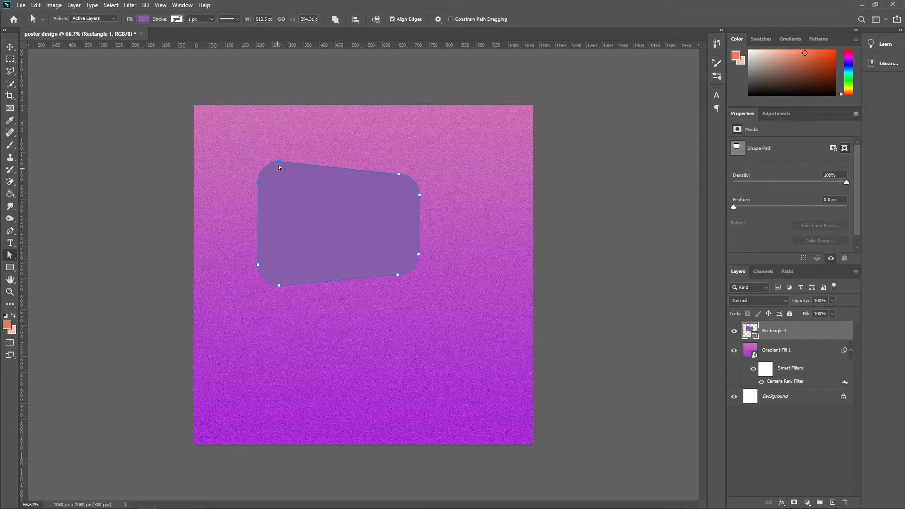
{"action": "left_click_drag", "start_coordinate": [279, 152], "coordinate": [279, 156]}
{"action": "left_click_drag", "start_coordinate": [248, 263], "coordinate": [284, 280]}
- Undo the accidental shift of the gradient background and lock its layer
{"action": "left_click", "coordinate": [9, 47]}
{"action": "left_click_drag", "start_coordinate": [503, 372], "coordinate": [440, 333]}
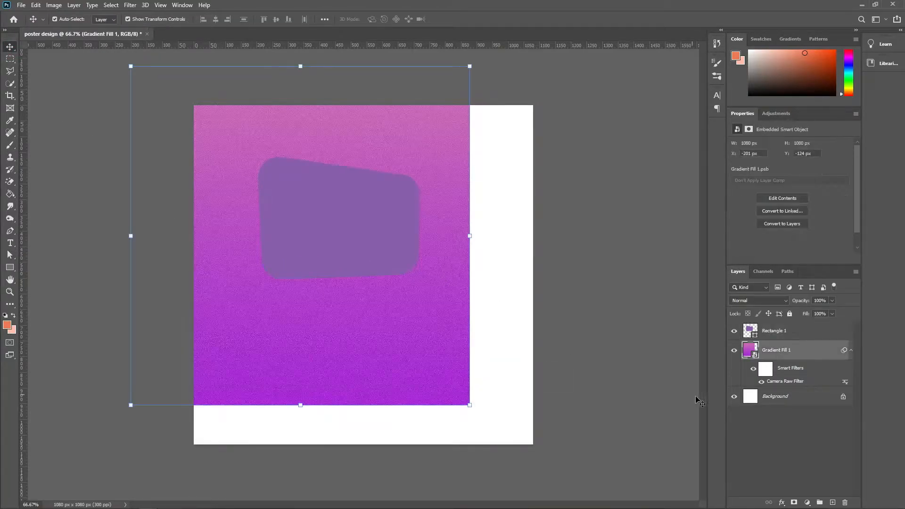
{"action": "key", "text": "ctrl+z"}
{"action": "left_click", "coordinate": [789, 313]}
- Duplicate the rounded shape, place the copy beneath the original and flip it horizontally
{"action": "left_click", "coordinate": [290, 206]}
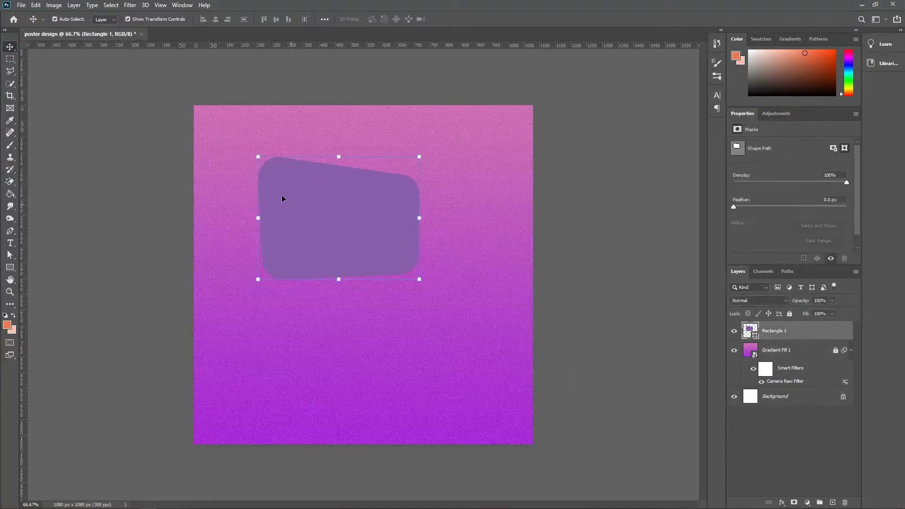
{"action": "right_click", "coordinate": [786, 332]}
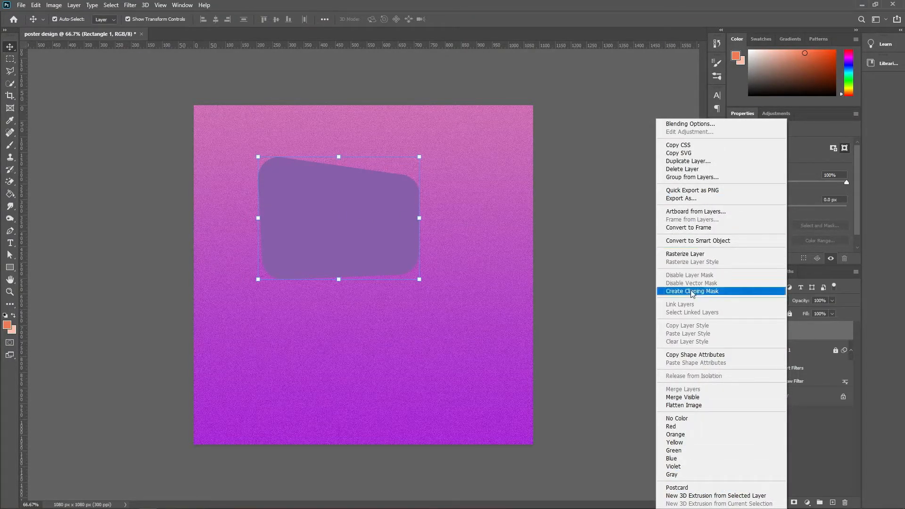
{"action": "left_click", "coordinate": [688, 161]}
{"action": "left_click", "coordinate": [530, 145]}
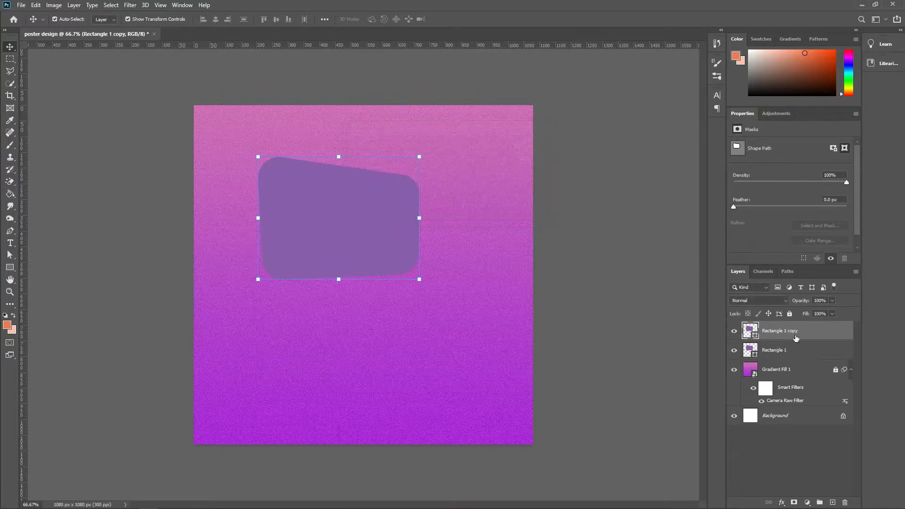
{"action": "right_click", "coordinate": [358, 196]}
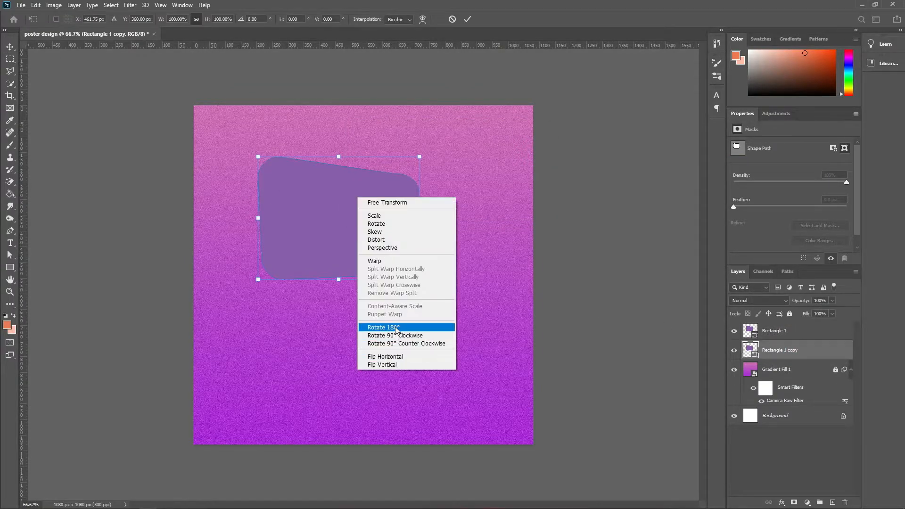
{"action": "left_click", "coordinate": [402, 357]}
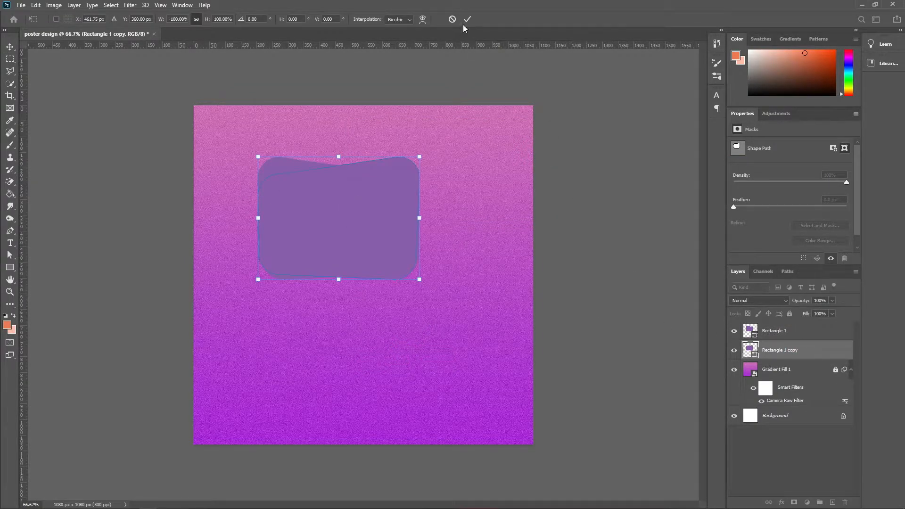
{"action": "left_click", "coordinate": [467, 20]}
- Fill the flipped copy with white ffffff and enlarge it slightly so it extends past the original's left edge
{"action": "double_click", "coordinate": [755, 356]}
{"action": "left_click", "coordinate": [655, 346]}
{"action": "left_click", "coordinate": [865, 340]}
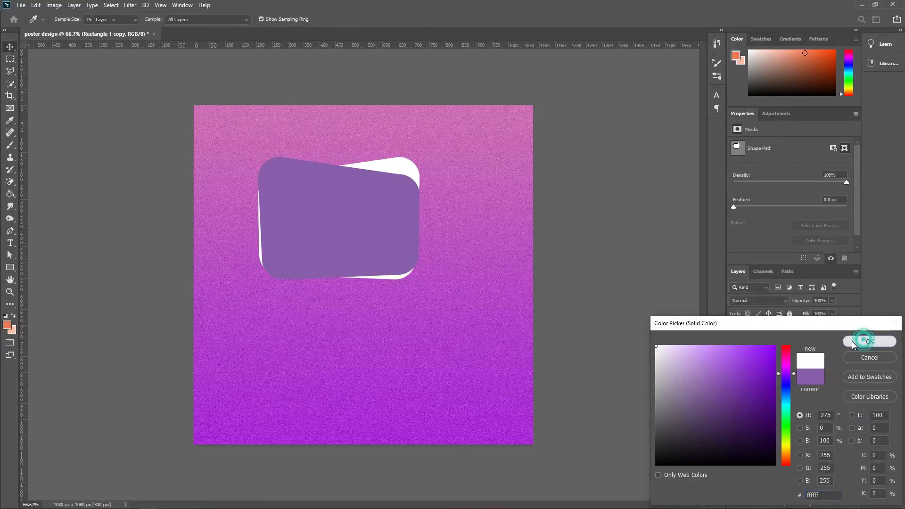
{"action": "key", "text": "ctrl+t"}
{"action": "left_click_drag", "start_coordinate": [258, 279], "coordinate": [247, 285]}
{"action": "left_click_drag", "start_coordinate": [247, 156], "coordinate": [244, 152]}
{"action": "left_click", "coordinate": [467, 20]}
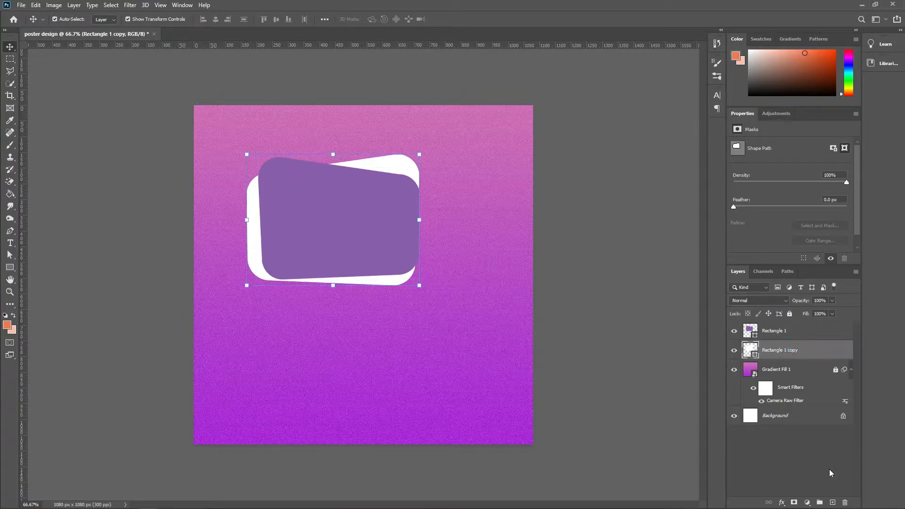
{"action": "left_click", "coordinate": [807, 502]}
{"action": "left_click", "coordinate": [822, 344]}
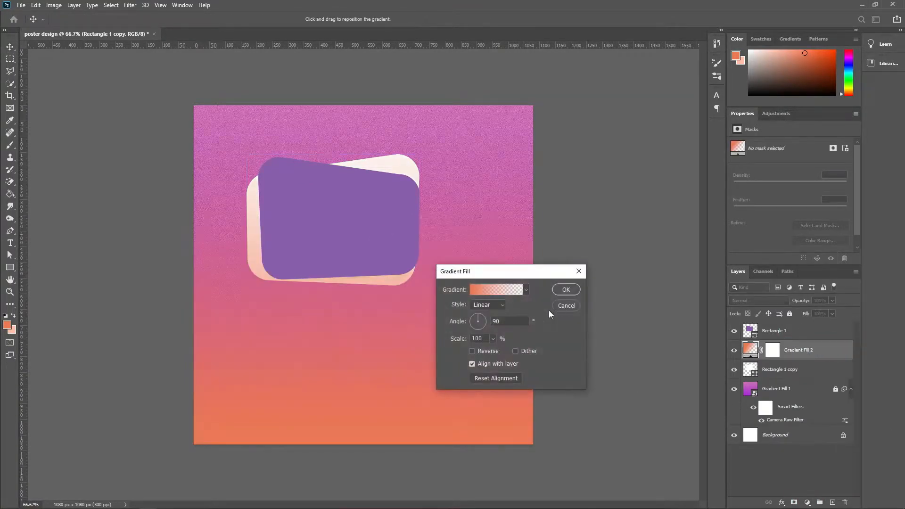
{"action": "left_click", "coordinate": [566, 306]}
- Apply a reversed linear Gradient Overlay from dark purple to pink to the rear shape, with 100% opacity and 81% scale
{"action": "left_click", "coordinate": [806, 353]}
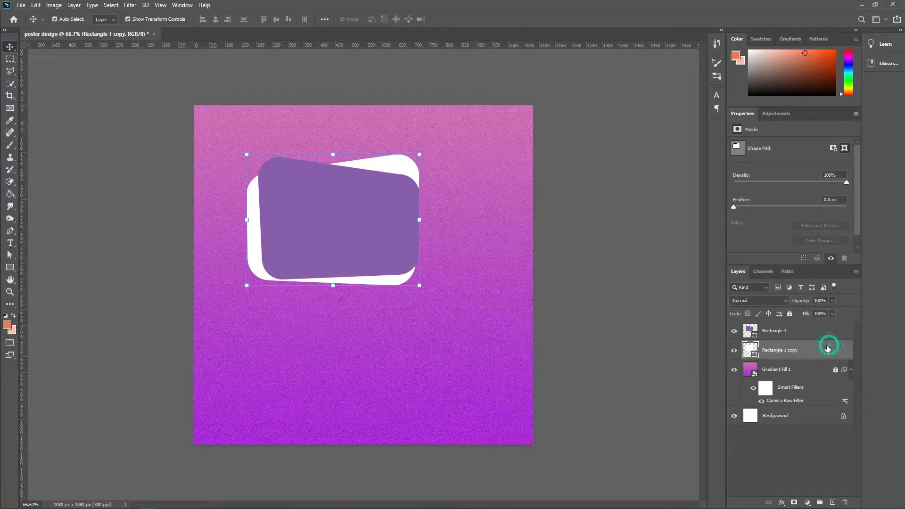
{"action": "left_click", "coordinate": [596, 258]}
{"action": "left_click", "coordinate": [724, 174]}
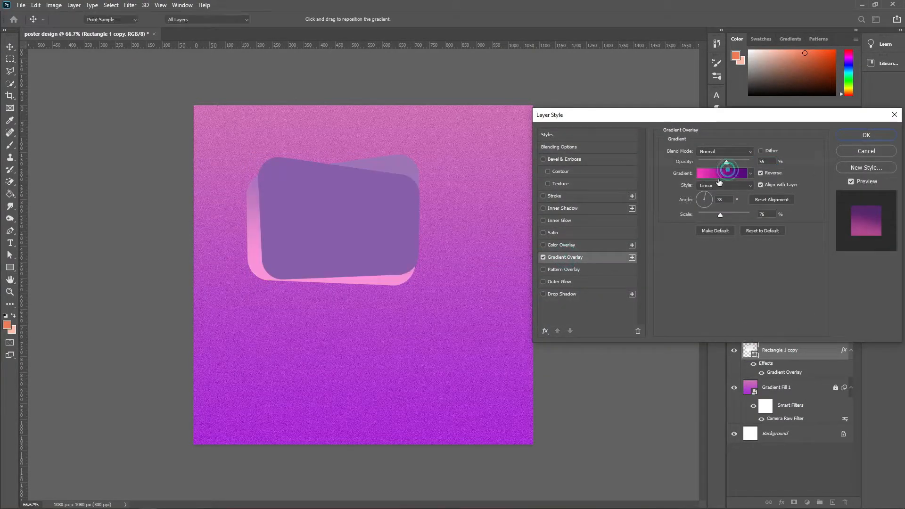
{"action": "double_click", "coordinate": [638, 328]}
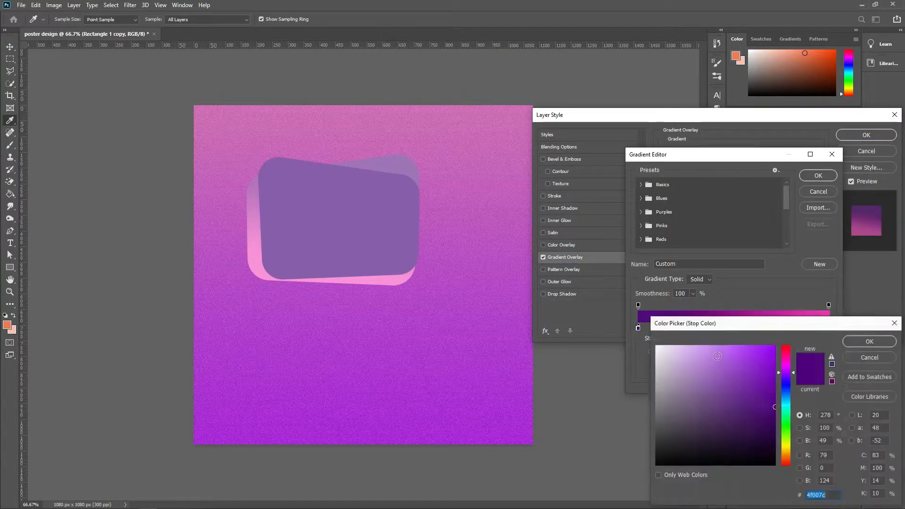
{"action": "left_click", "coordinate": [857, 342]}
{"action": "double_click", "coordinate": [828, 329]}
{"action": "left_click", "coordinate": [864, 342]}
{"action": "left_click", "coordinate": [819, 176]}
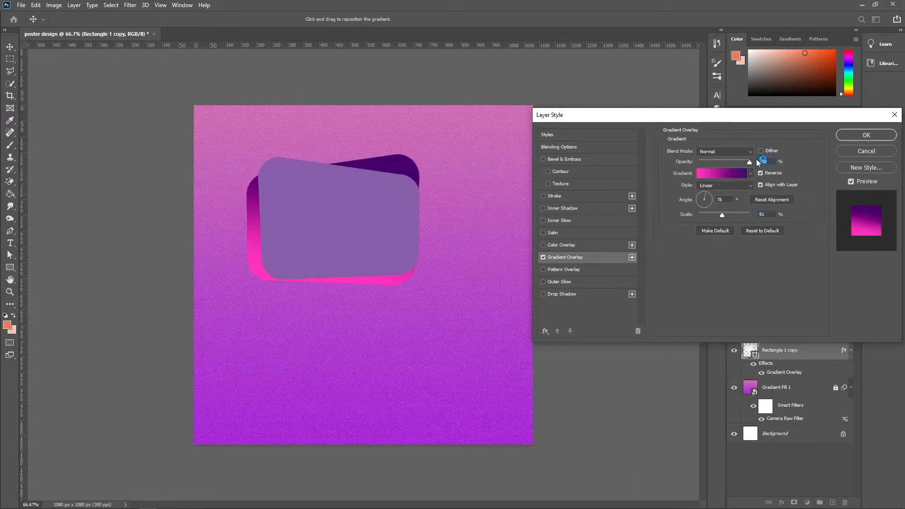
- Set the gradient overlay's angle to 90° and keep its direction reversed
{"action": "left_click", "coordinate": [739, 173]}
{"action": "left_click", "coordinate": [807, 178]}
{"action": "left_click", "coordinate": [760, 173]}
{"action": "double_click", "coordinate": [720, 200]}
{"action": "type", "text": "90"}
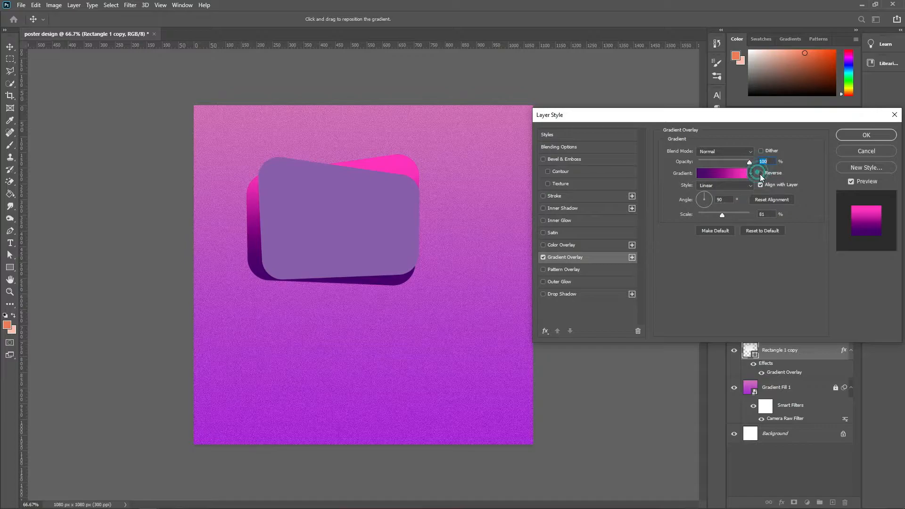
{"action": "left_click", "coordinate": [761, 173]}
- Finish the overlay by setting its purple stop to 560286, and select the front shape
{"action": "left_click", "coordinate": [727, 175]}
{"action": "double_click", "coordinate": [638, 329]}
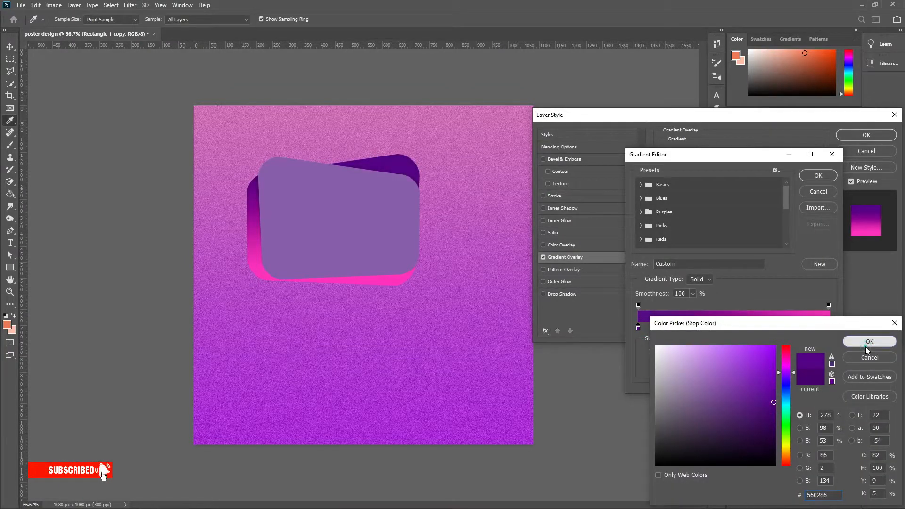
{"action": "left_click", "coordinate": [866, 347]}
{"action": "left_click", "coordinate": [820, 172]}
{"action": "left_click", "coordinate": [864, 137]}
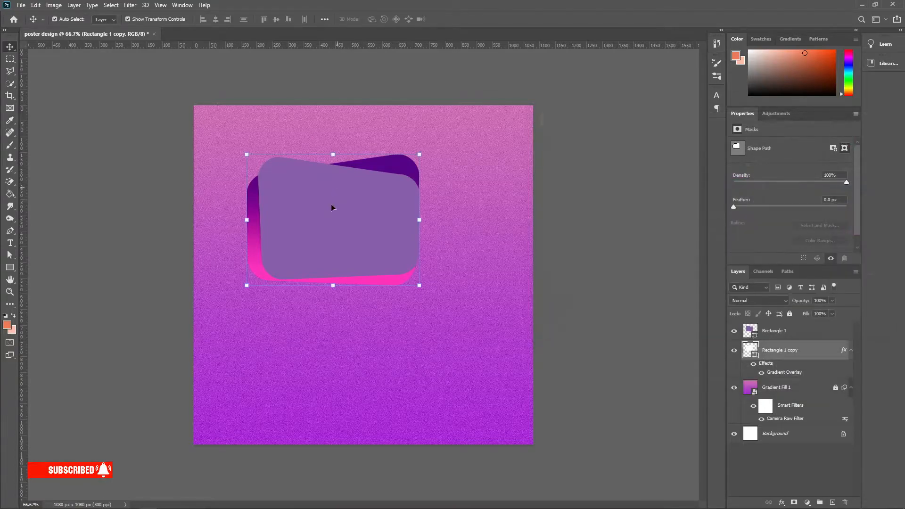
{"action": "left_click", "coordinate": [336, 190]}
{"action": "left_click", "coordinate": [23, 9]}
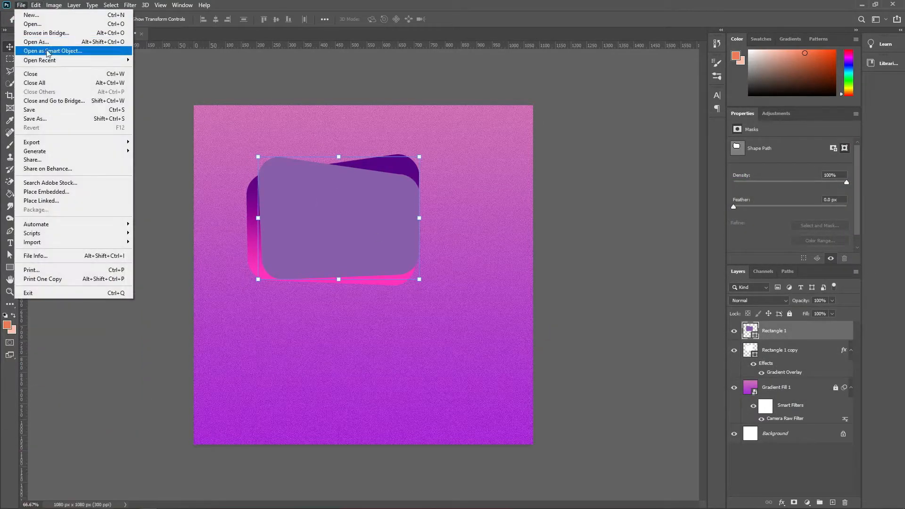
{"action": "left_click", "coordinate": [57, 203]}
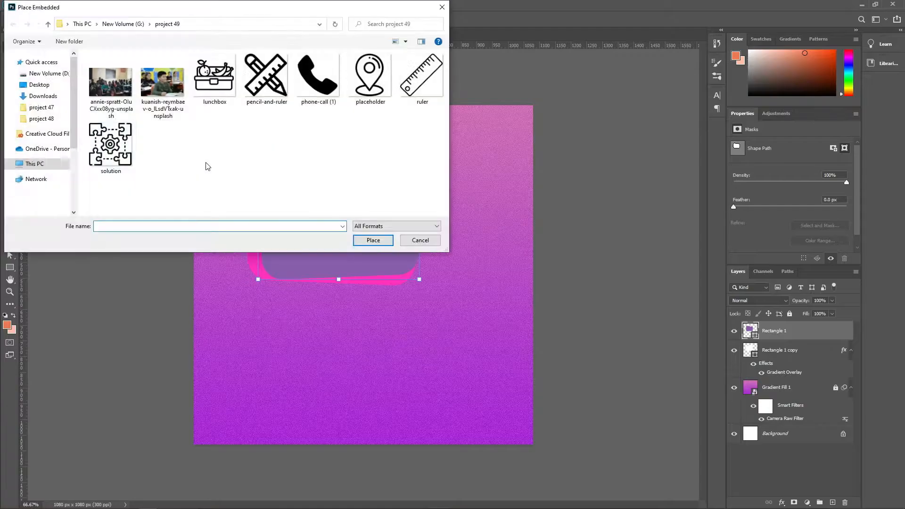
{"action": "double_click", "coordinate": [126, 92]}
{"action": "key", "text": "Escape"}
- Place the embedded photo of the boy in the green hoodie, scaled down to cover the rounded shapes
{"action": "left_click", "coordinate": [21, 5]}
{"action": "left_click", "coordinate": [46, 192]}
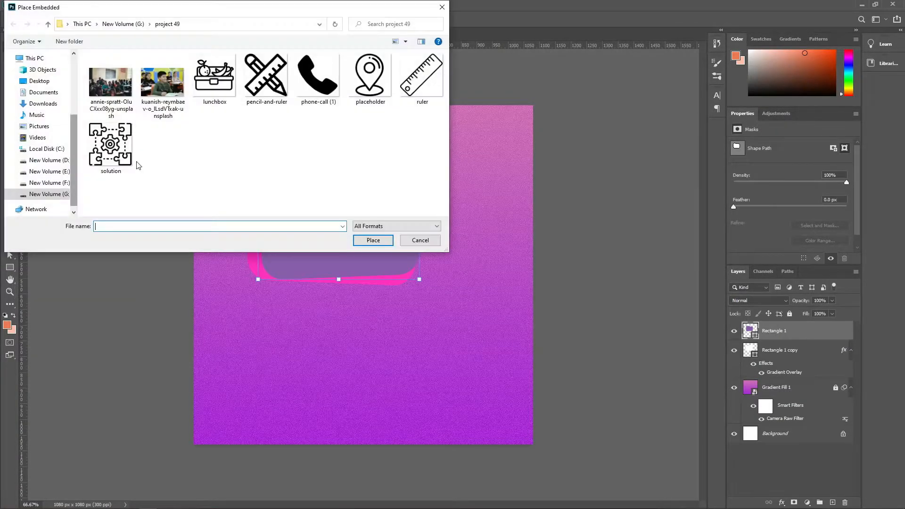
{"action": "double_click", "coordinate": [161, 88]}
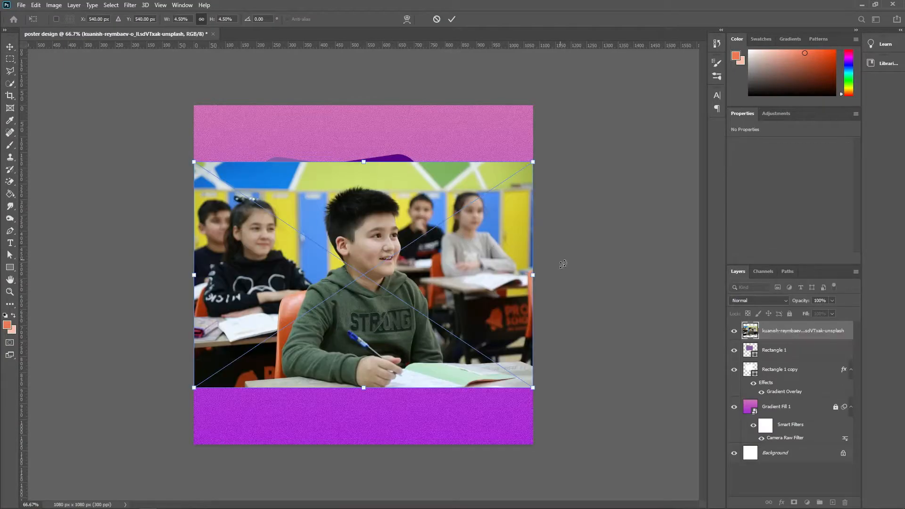
{"action": "left_click_drag", "start_coordinate": [535, 276], "coordinate": [417, 276]}
{"action": "left_click_drag", "start_coordinate": [361, 257], "coordinate": [390, 210]}
{"action": "left_click", "coordinate": [451, 19]}
- Clip the photo to the front rounded shape and scale it down to about 659 × 439 px
{"action": "right_click", "coordinate": [782, 332]}
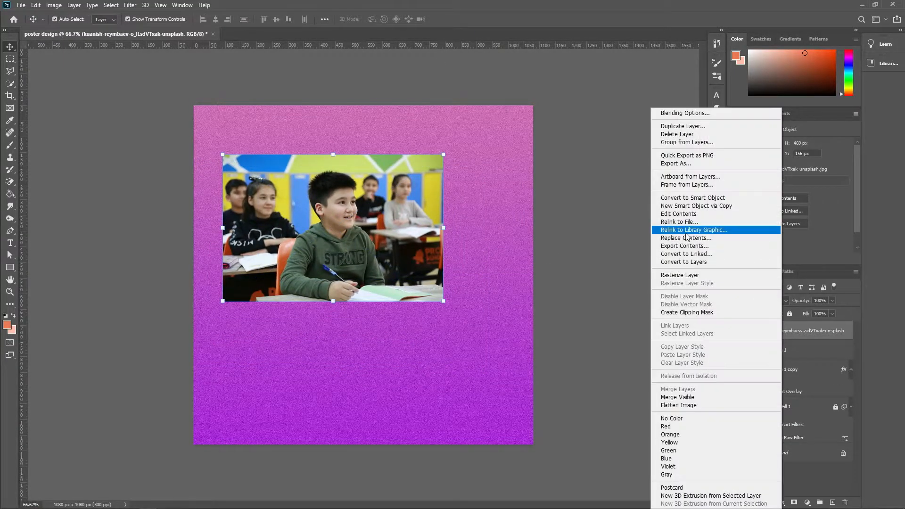
{"action": "left_click", "coordinate": [686, 312]}
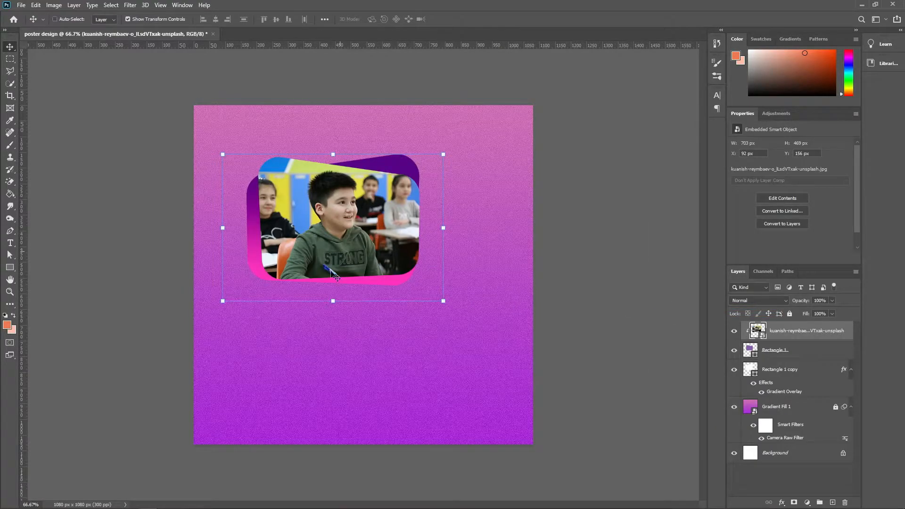
{"action": "key", "text": "ctrl+t"}
{"action": "left_click", "coordinate": [451, 20]}
{"action": "left_click", "coordinate": [639, 298]}
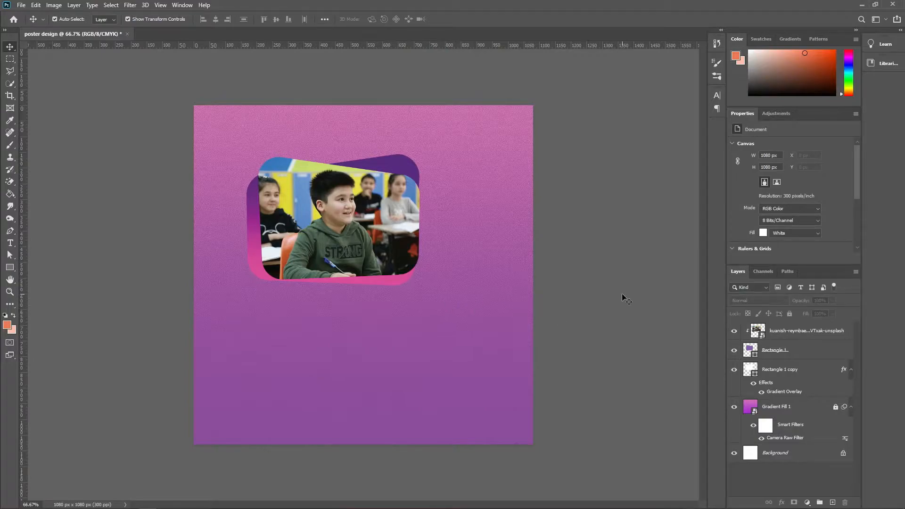
- Group the photo and both rounded rectangles, and name the group "1st image"
{"action": "left_click", "coordinate": [805, 332]}
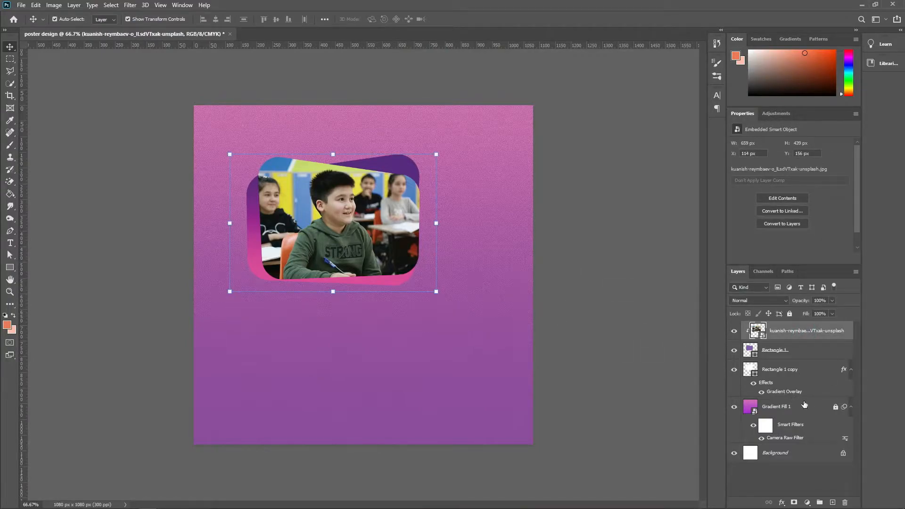
{"action": "left_click", "coordinate": [786, 368], "text": "shift"}
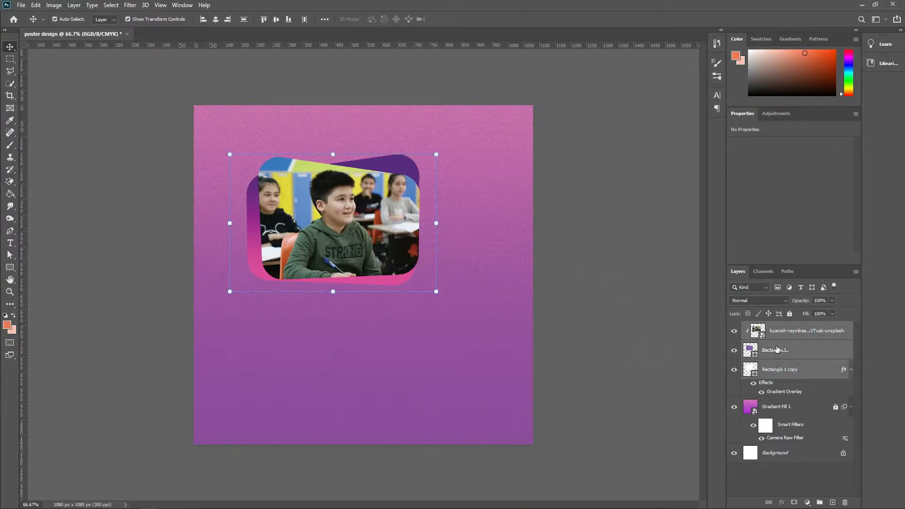
{"action": "key", "text": "ctrl+g"}
{"action": "left_click", "coordinate": [772, 328]}
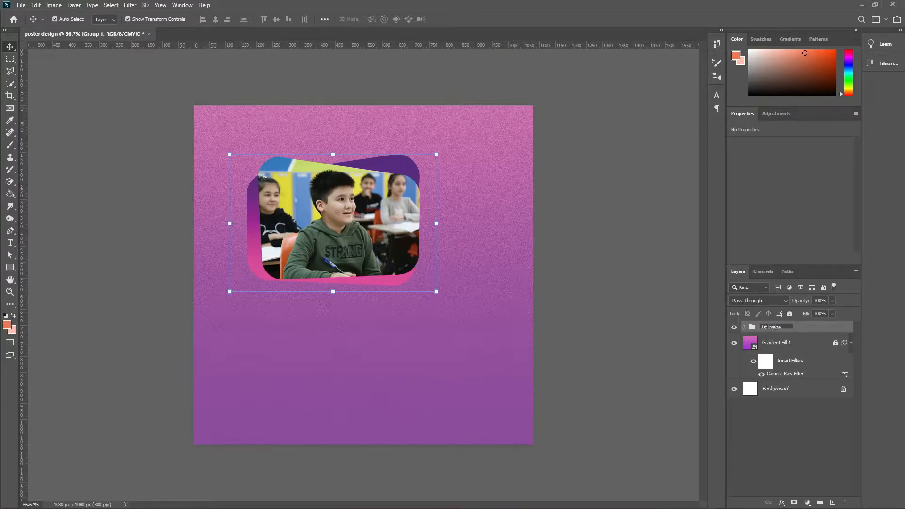
{"action": "left_click", "coordinate": [790, 436]}
- Duplicate the 1st image group, name the copy "2nd image", and move it directly below the original on the canvas
{"action": "right_click", "coordinate": [807, 327]}
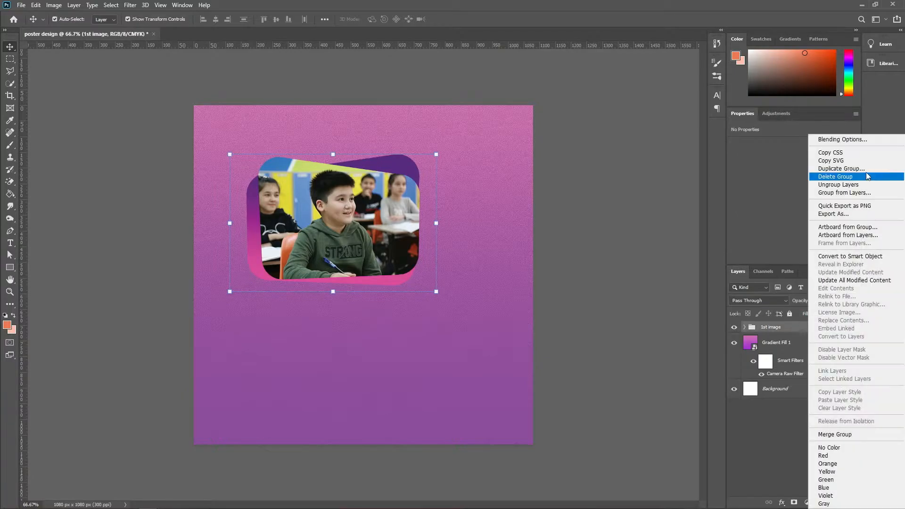
{"action": "left_click", "coordinate": [841, 169]}
{"action": "left_click", "coordinate": [529, 146]}
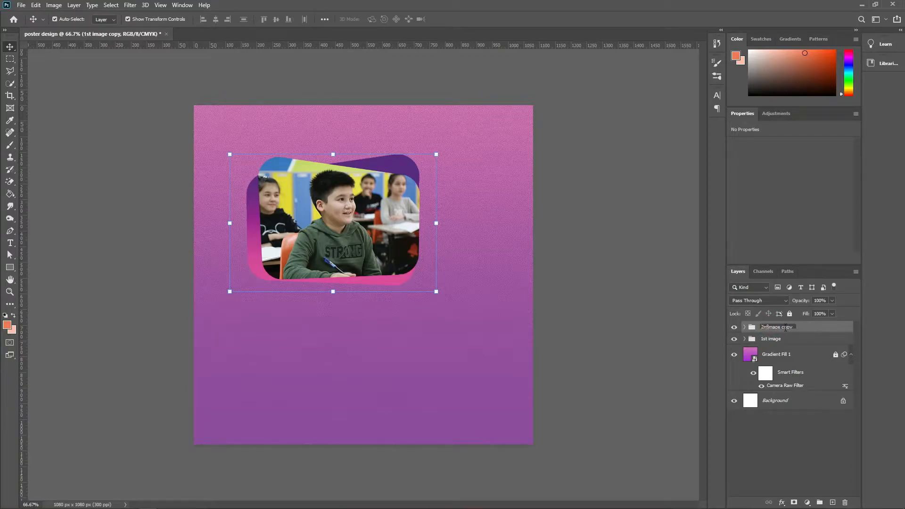
{"action": "key", "text": "Return"}
{"action": "left_click_drag", "start_coordinate": [417, 209], "coordinate": [474, 342]}
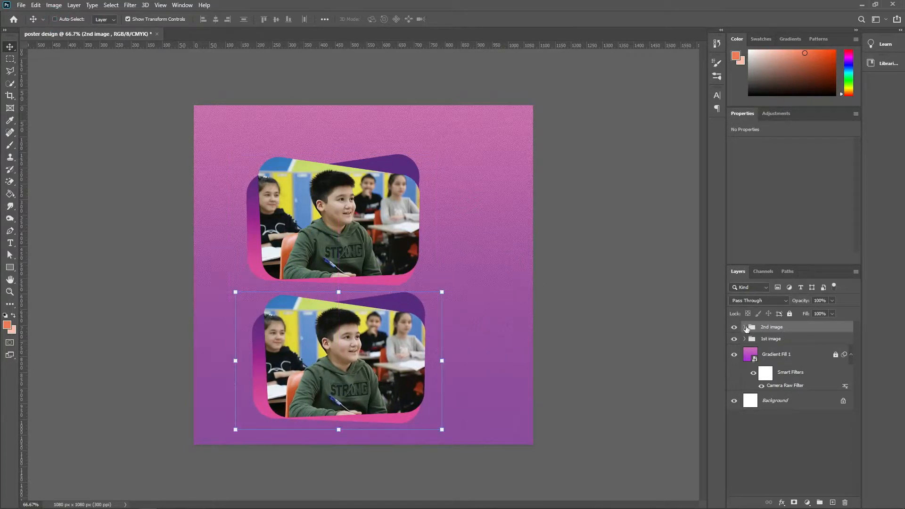
- Delete the photo layer inside the 2nd image group
{"action": "left_click", "coordinate": [745, 327]}
{"action": "left_click", "coordinate": [748, 344]}
{"action": "key", "text": "Delete"}
- Place the crowded-classroom photo over the lower frame at about 579 × 385 px and clip it to the front rounded shape
{"action": "left_click", "coordinate": [21, 5]}
{"action": "left_click", "coordinate": [46, 192]}
{"action": "double_click", "coordinate": [123, 81]}
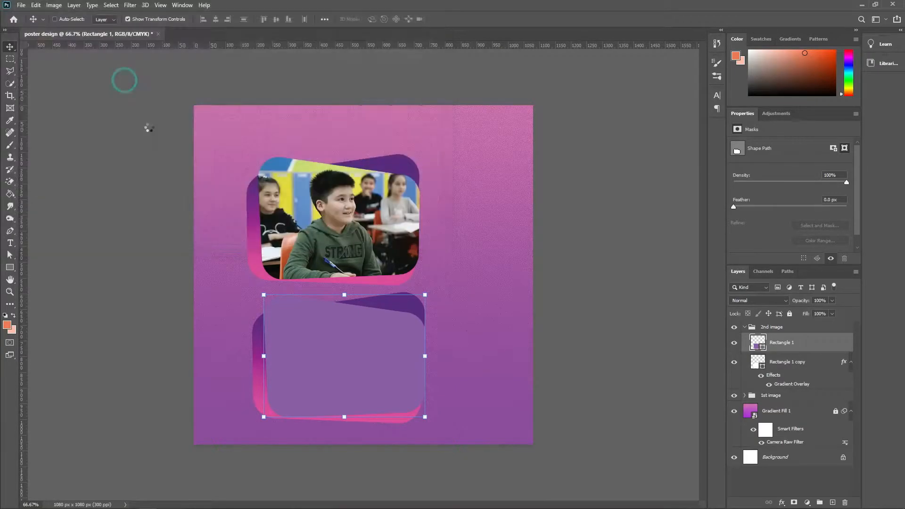
{"action": "left_click_drag", "start_coordinate": [450, 258], "coordinate": [574, 376]}
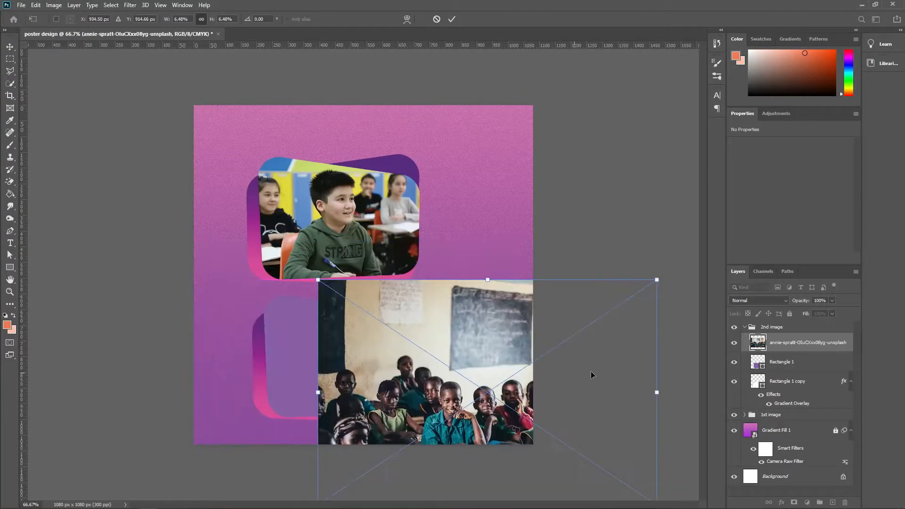
{"action": "left_click_drag", "start_coordinate": [657, 394], "coordinate": [385, 361]}
{"action": "left_click", "coordinate": [451, 19]}
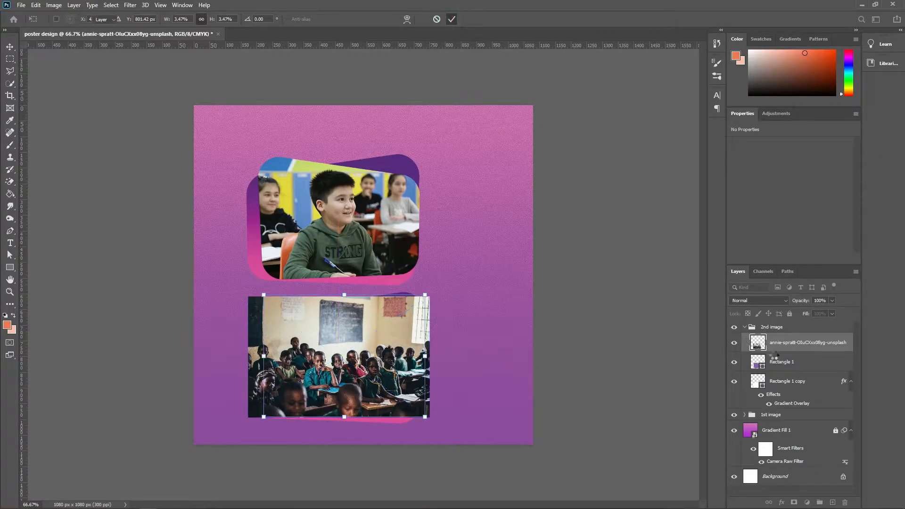
{"action": "left_click", "coordinate": [778, 350], "text": "alt"}
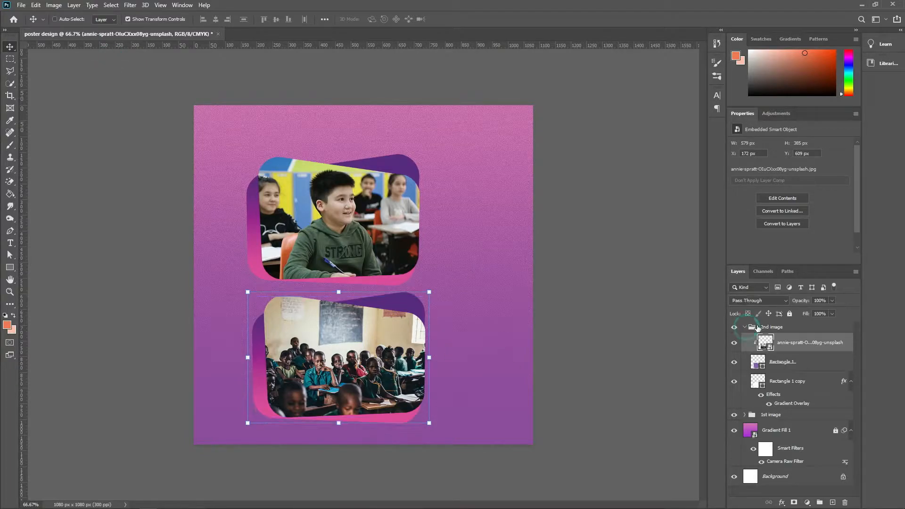
- Scale the 2nd image group to about 72% and rotate it about -7.6° below the first frame
{"action": "left_click", "coordinate": [745, 326]}
{"action": "key", "text": "ctrl+t"}
{"action": "left_click_drag", "start_coordinate": [429, 357], "coordinate": [402, 363]}
{"action": "left_click_drag", "start_coordinate": [343, 372], "coordinate": [352, 359]}
{"action": "left_click_drag", "start_coordinate": [392, 335], "coordinate": [387, 335]}
{"action": "left_click", "coordinate": [466, 19]}
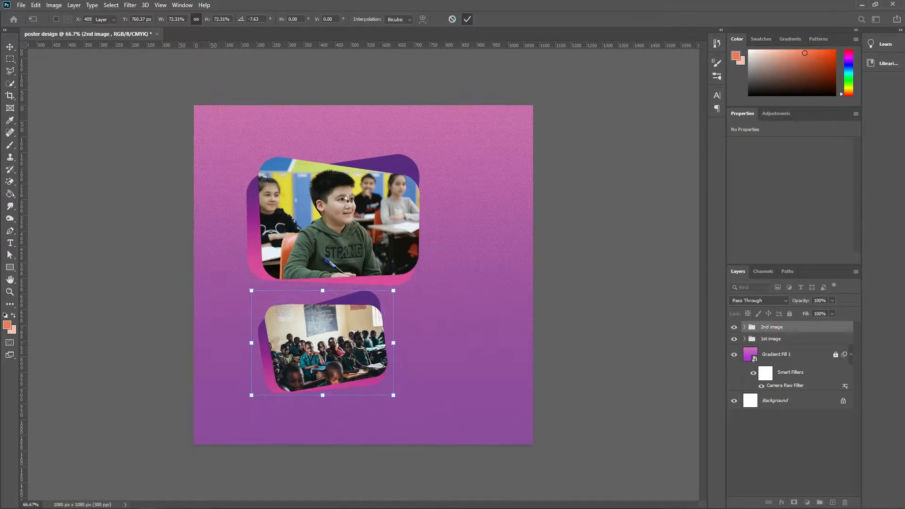
- Rotate the 1st image group slightly clockwise and scale it down a little
{"action": "key", "text": "alt+bracketleft"}
{"action": "key", "text": "ctrl+t"}
{"action": "left_click_drag", "start_coordinate": [458, 213], "coordinate": [457, 223]}
{"action": "left_click_drag", "start_coordinate": [228, 150], "coordinate": [242, 162]}
{"action": "left_click", "coordinate": [467, 20]}
- Scale the 2nd image group to about 95%, keeping its upper-right corner in place
{"action": "key", "text": "alt+bracketright"}
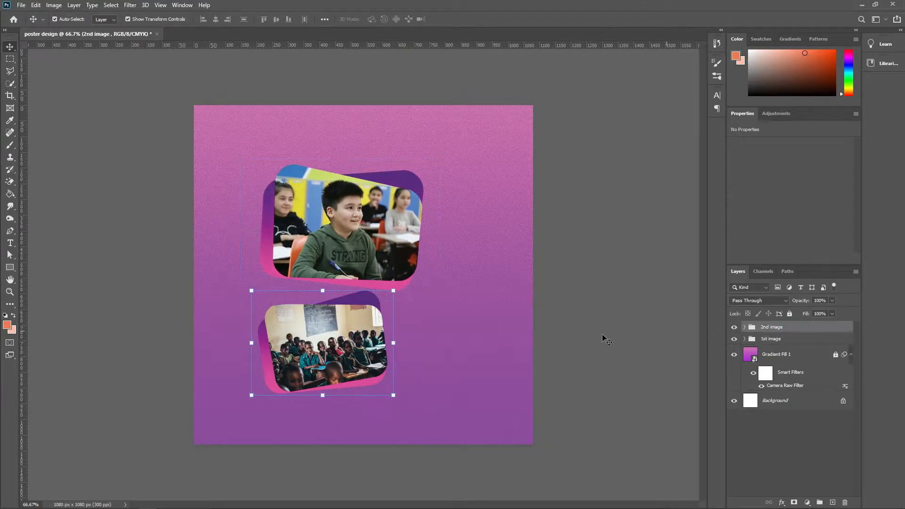
{"action": "key", "text": "ctrl+t"}
{"action": "left_click_drag", "start_coordinate": [250, 397], "coordinate": [258, 394]}
{"action": "left_click", "coordinate": [468, 19]}
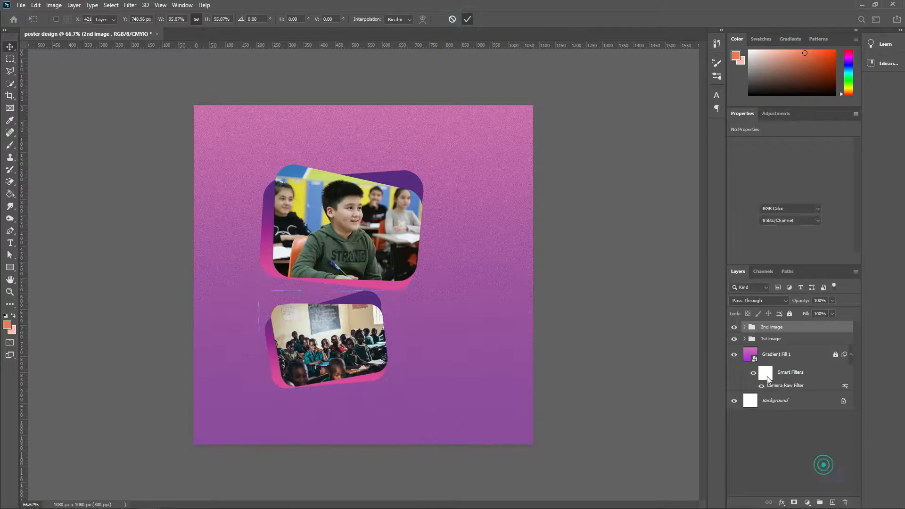
{"action": "left_click", "coordinate": [822, 465]}
- Add an 8 px white outside Stroke to the front rounded shape in the 2nd image group
{"action": "left_click", "coordinate": [745, 327]}
{"action": "double_click", "coordinate": [837, 366]}
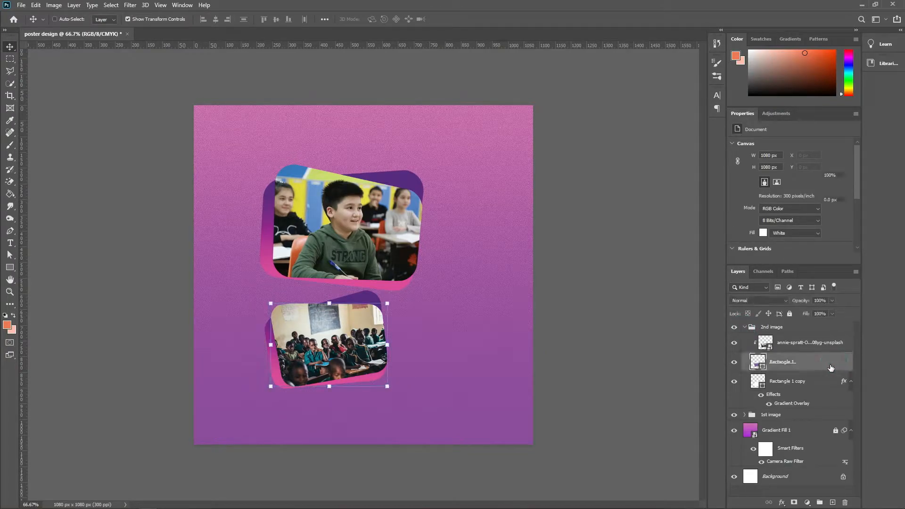
{"action": "left_click", "coordinate": [566, 195]}
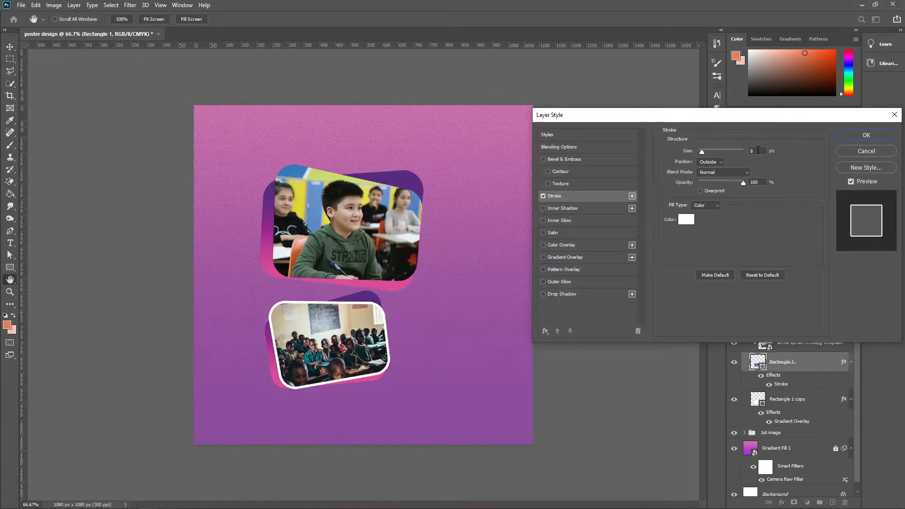
{"action": "left_click", "coordinate": [867, 134]}
- Add a white Stroke to the front rounded shape in the 1st image group
{"action": "left_click", "coordinate": [744, 327]}
{"action": "left_click", "coordinate": [744, 339]}
{"action": "double_click", "coordinate": [826, 374]}
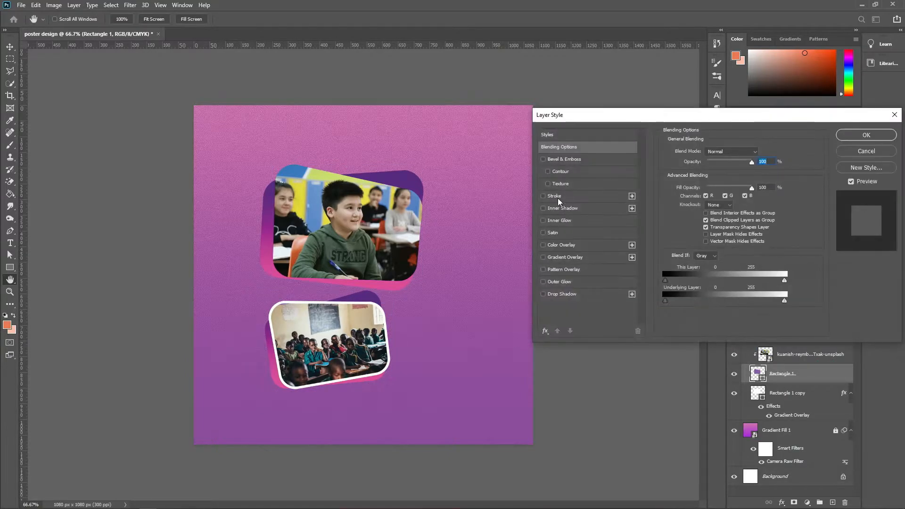
{"action": "left_click", "coordinate": [565, 195]}
{"action": "left_click", "coordinate": [867, 135]}
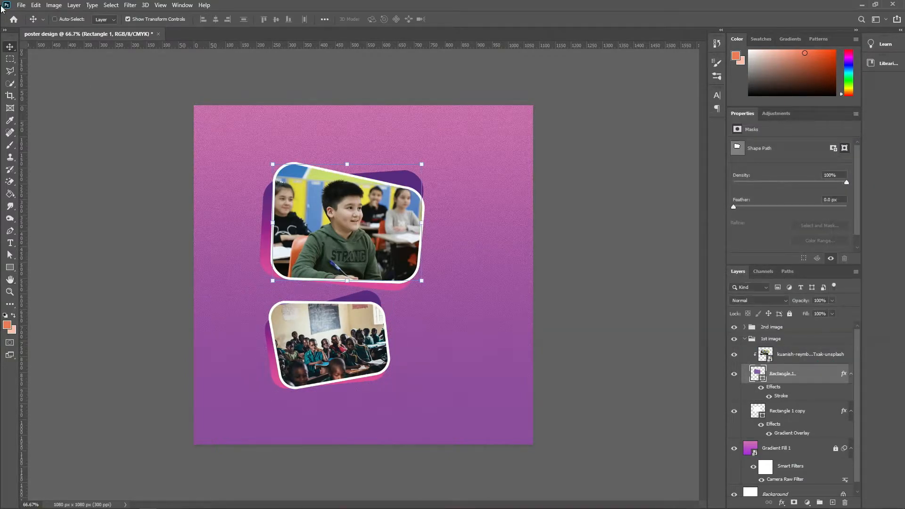
- Move both image groups together toward the poster's left edge and scale them down
{"action": "left_click", "coordinate": [744, 340]}
{"action": "left_click", "coordinate": [783, 331], "text": "shift"}
{"action": "left_click_drag", "start_coordinate": [362, 248], "coordinate": [315, 244]}
{"action": "key", "text": "ctrl+t"}
{"action": "left_click_drag", "start_coordinate": [394, 268], "coordinate": [338, 260]}
{"action": "left_click", "coordinate": [801, 440]}
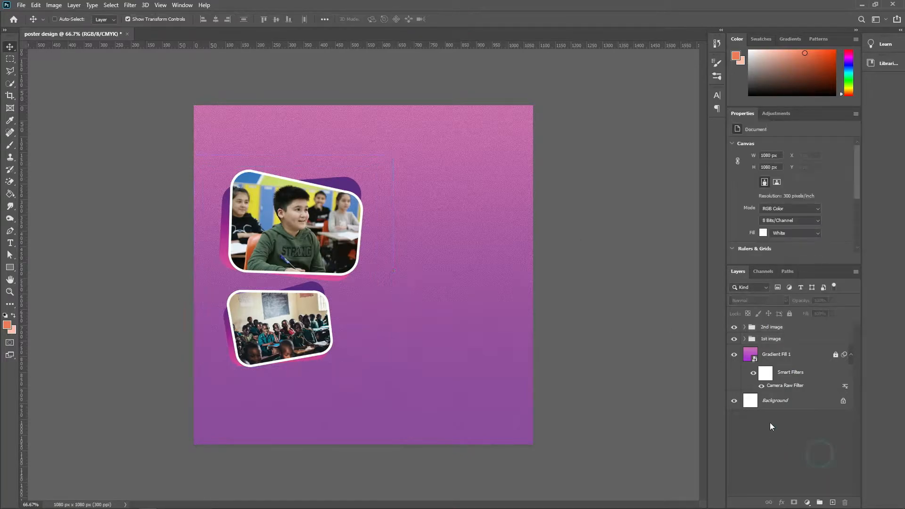
- Enlarge both image groups together and shift them slightly higher on the poster's left half
{"action": "left_click", "coordinate": [766, 339]}
{"action": "left_click", "coordinate": [773, 326], "text": "shift"}
{"action": "key", "text": "ctrl+t"}
{"action": "left_click_drag", "start_coordinate": [289, 166], "coordinate": [292, 133]}
{"action": "left_click_drag", "start_coordinate": [290, 368], "coordinate": [290, 365]}
{"action": "left_click", "coordinate": [467, 20]}
{"action": "left_click", "coordinate": [742, 427]}
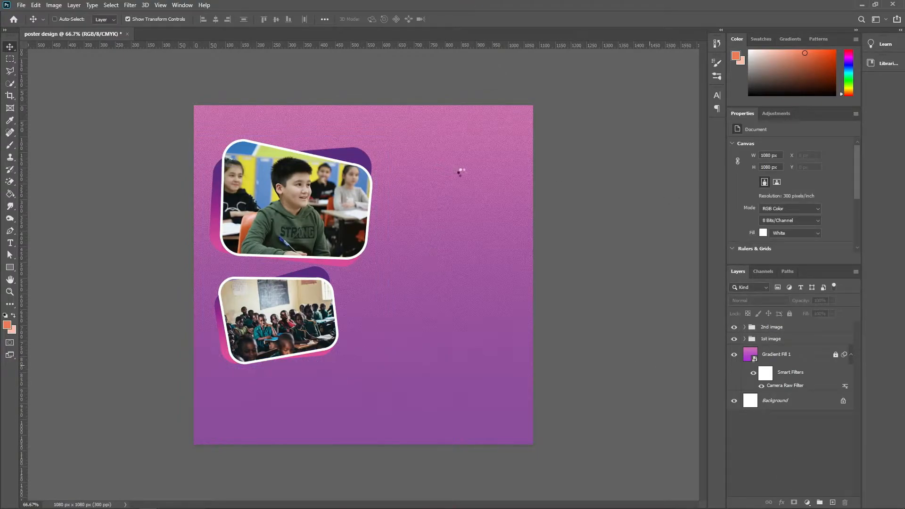
- Add the white heading ADMISSION to the right of the upper photo
{"action": "key", "text": "t"}
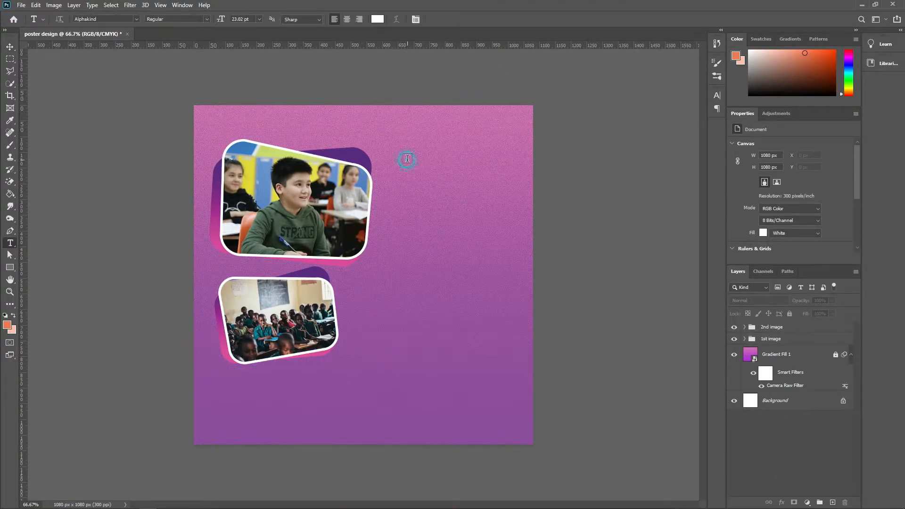
{"action": "left_click", "coordinate": [407, 158]}
{"action": "key", "text": "BackSpace"}
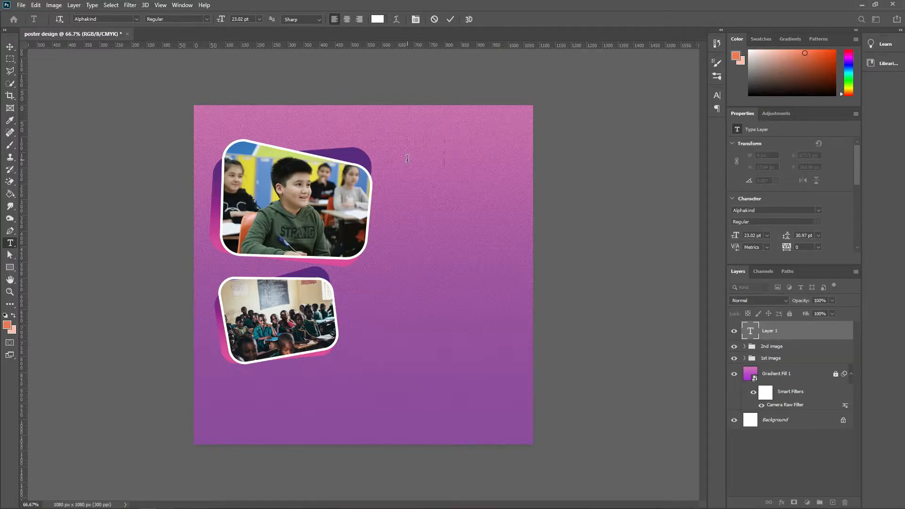
{"action": "type", "text": "ADMI"}
{"action": "type", "text": "SSION"}
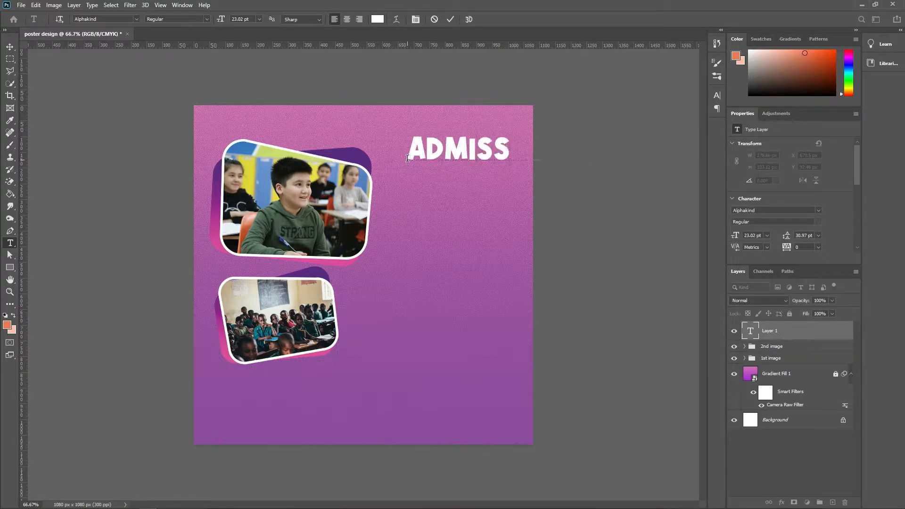
{"action": "key", "text": "ctrl+Return"}
- Scale the ADMISSION heading to about 81% and fit it between the upper photo and the poster's right edge
{"action": "key", "text": "v"}
{"action": "left_click_drag", "start_coordinate": [481, 150], "coordinate": [445, 148]}
{"action": "left_click", "coordinate": [381, 152]}
{"action": "left_click_drag", "start_coordinate": [381, 151], "coordinate": [400, 150]}
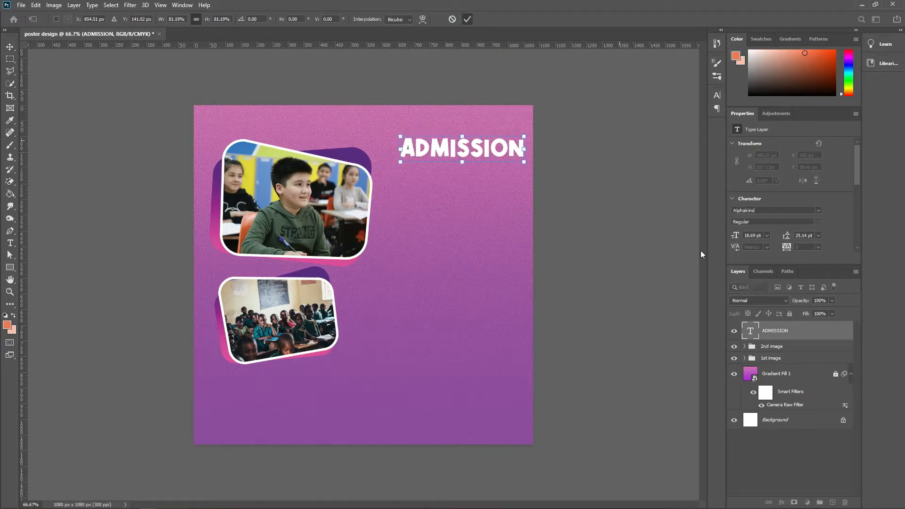
- Change the ADMISSION heading's font to Inter Black
{"action": "double_click", "coordinate": [751, 330]}
{"action": "left_click", "coordinate": [818, 210]}
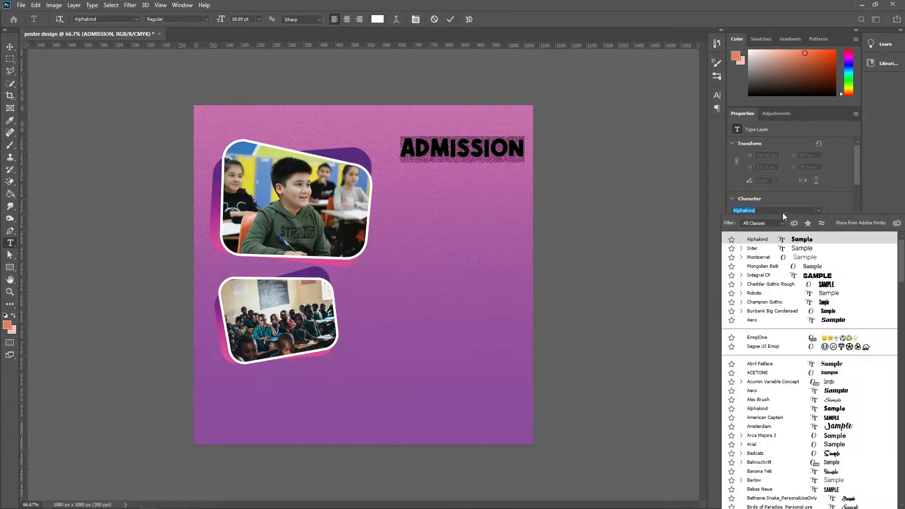
{"action": "type", "text": "mons"}
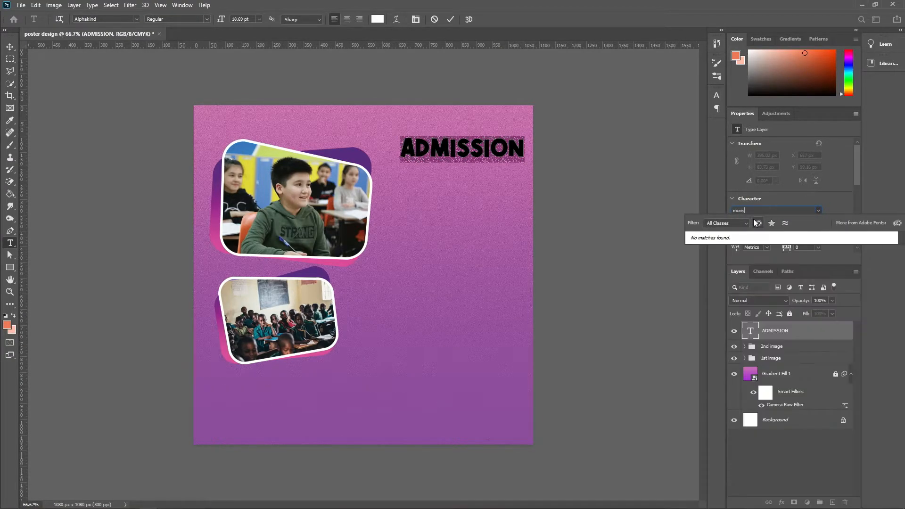
{"action": "key", "text": "BackSpace"}
{"action": "key", "text": "BackSpace"}
{"action": "key", "text": "BackSpace"}
{"action": "key", "text": "BackSpace"}
{"action": "type", "text": "inter"}
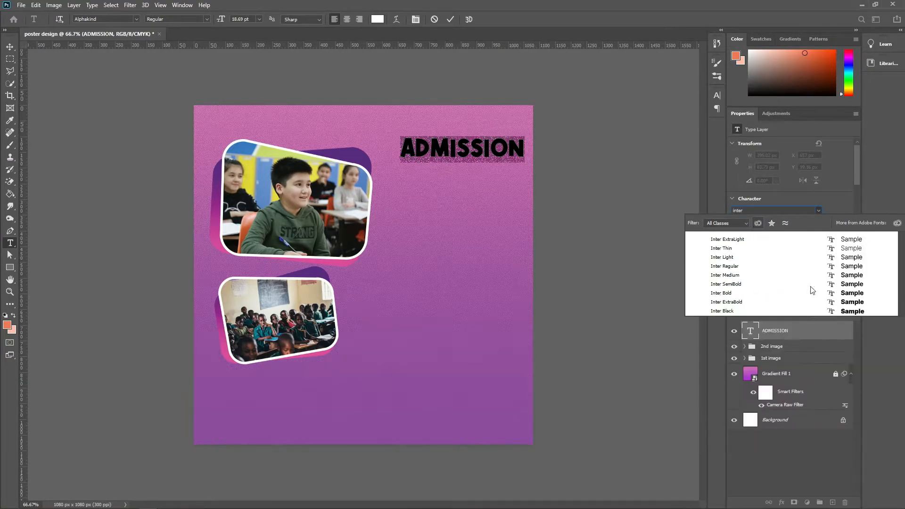
{"action": "left_click", "coordinate": [777, 311]}
{"action": "left_click", "coordinate": [450, 19]}
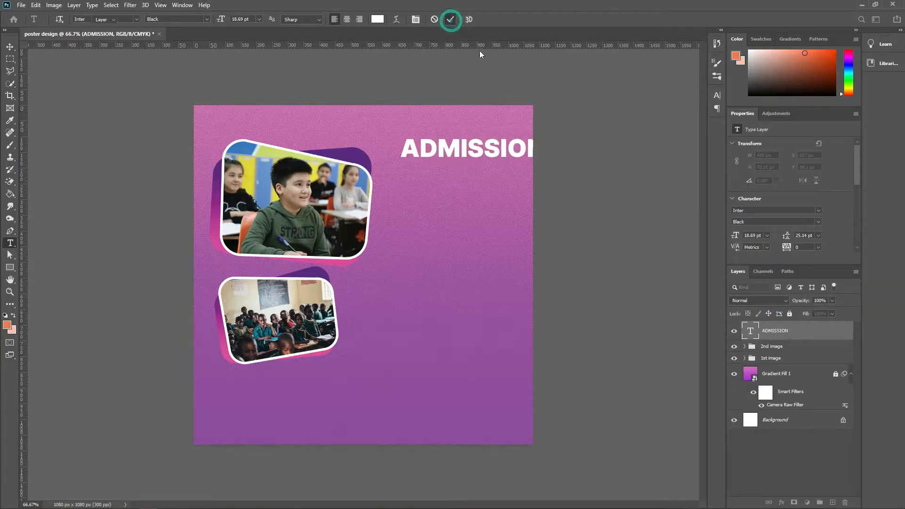
- Scale the ADMISSION heading down to about 16.19 pt so it fits inside the poster's right edge
{"action": "key", "text": "v"}
{"action": "left_click_drag", "start_coordinate": [543, 157], "coordinate": [478, 170]}
{"action": "key", "text": "Return"}
- Add the text 2022 as a separate line directly below ADMISSION
{"action": "key", "text": "t"}
{"action": "double_click", "coordinate": [478, 170]}
{"action": "type", "text": "2022"}
{"action": "left_click", "coordinate": [450, 20]}
- Align the 2022 text's right edge with the right edge of the ADMISSION heading
{"action": "key", "text": "v"}
{"action": "left_click", "coordinate": [753, 350], "text": "ctrl"}
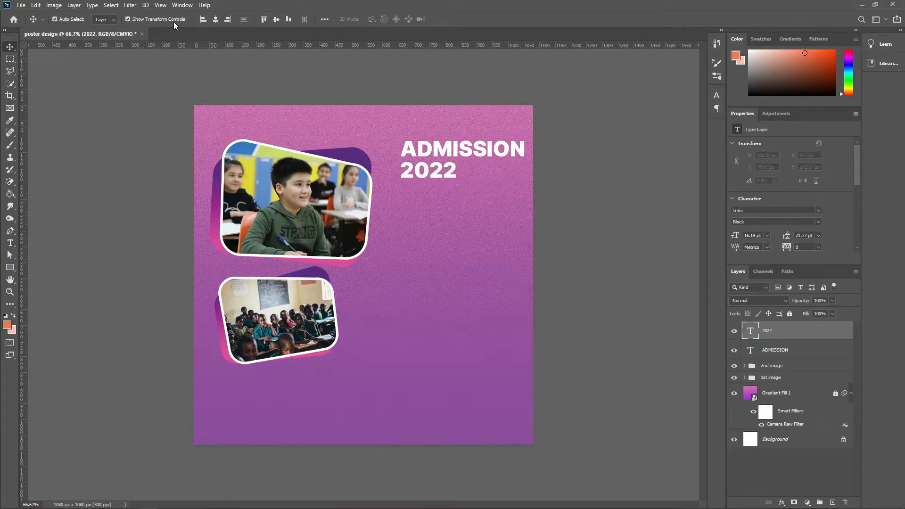
{"action": "left_click", "coordinate": [227, 20]}
{"action": "key", "text": "ctrl+d"}
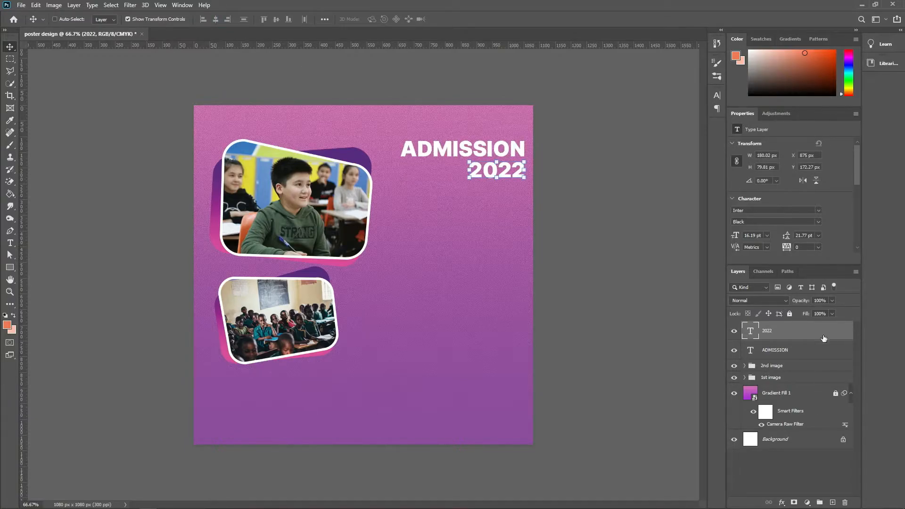
- Change the 2022 text's font to Alphakind
{"action": "left_click", "coordinate": [818, 211]}
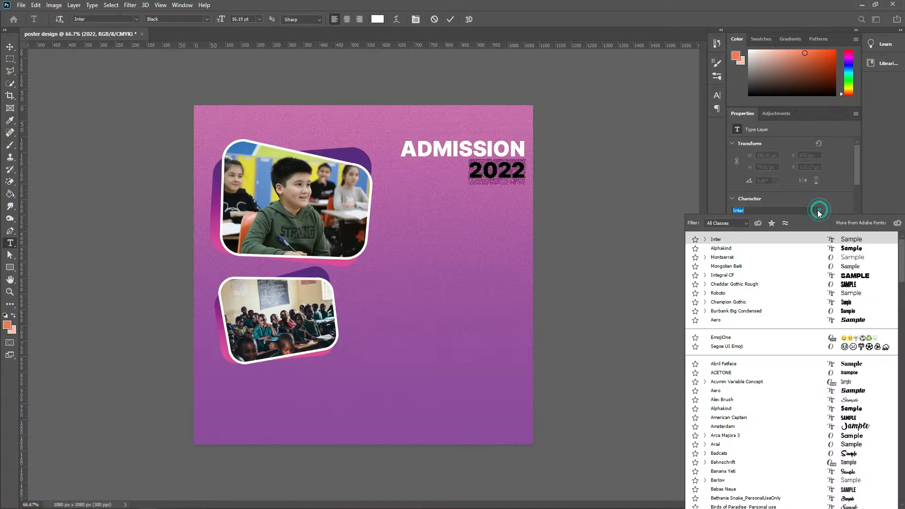
{"action": "left_click", "coordinate": [726, 248]}
{"action": "key", "text": "v"}
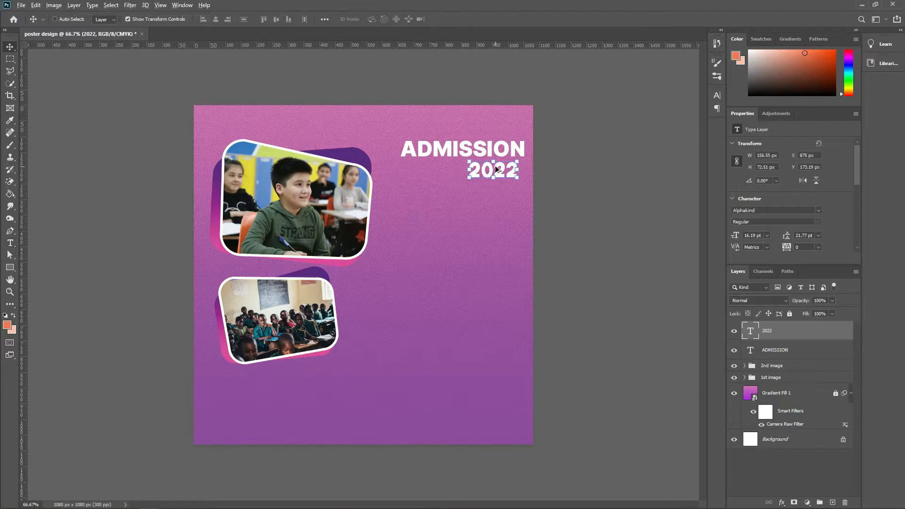
- Draw a rectangle about 132 × 64 px below the 2022 text and round all its corners to 23 px
{"action": "right_click", "coordinate": [11, 272]}
{"action": "left_click", "coordinate": [47, 267]}
{"action": "left_click_drag", "start_coordinate": [438, 203], "coordinate": [487, 227]}
{"action": "left_click", "coordinate": [737, 208]}
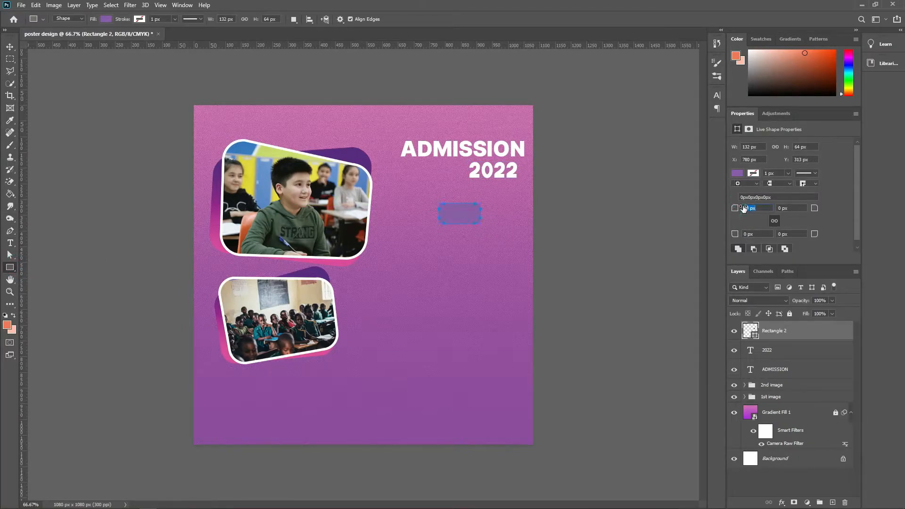
{"action": "key", "text": "Return"}
{"action": "key", "text": "v"}
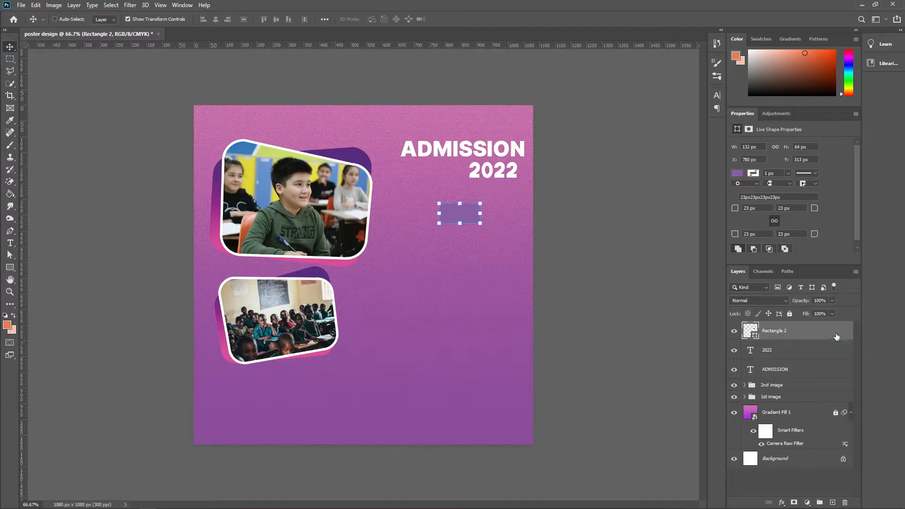
- Add a reversed linear gradient overlay to the small rounded rectangle, using dark purple and pink ff32be
{"action": "double_click", "coordinate": [837, 338]}
{"action": "left_click", "coordinate": [575, 258]}
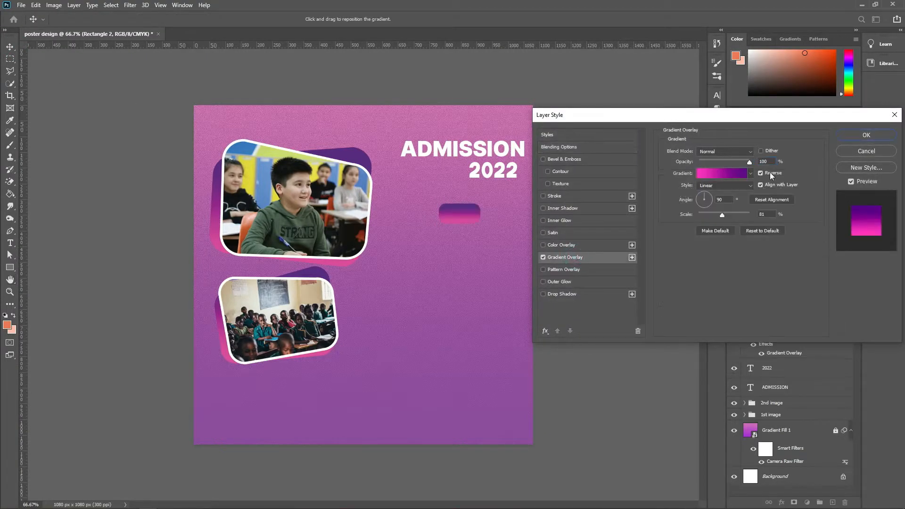
{"action": "left_click", "coordinate": [711, 182]}
{"action": "left_click", "coordinate": [637, 328]}
{"action": "double_click", "coordinate": [638, 328]}
{"action": "left_click", "coordinate": [852, 341]}
{"action": "double_click", "coordinate": [826, 328]}
{"action": "left_click", "coordinate": [858, 341]}
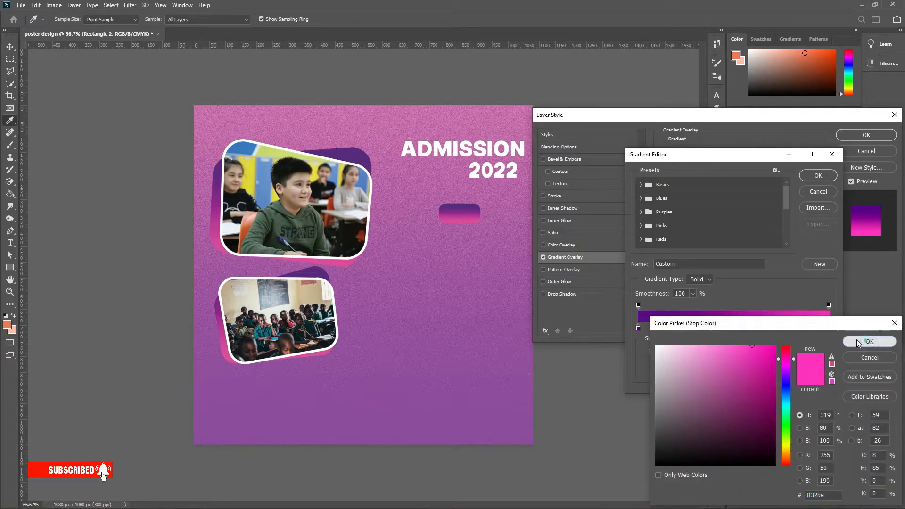
{"action": "left_click", "coordinate": [818, 175]}
- Set the rounded rectangle's gradient overlay to 66% opacity, a 1° angle and 138% scale
{"action": "left_click", "coordinate": [699, 196]}
{"action": "left_click_drag", "start_coordinate": [700, 197], "coordinate": [702, 193]}
{"action": "mouse_move", "coordinate": [749, 162]}
{"action": "left_mouse_down"}
{"action": "mouse_move", "coordinate": [718, 162]}
{"action": "mouse_move", "coordinate": [733, 161]}
{"action": "left_mouse_up"}
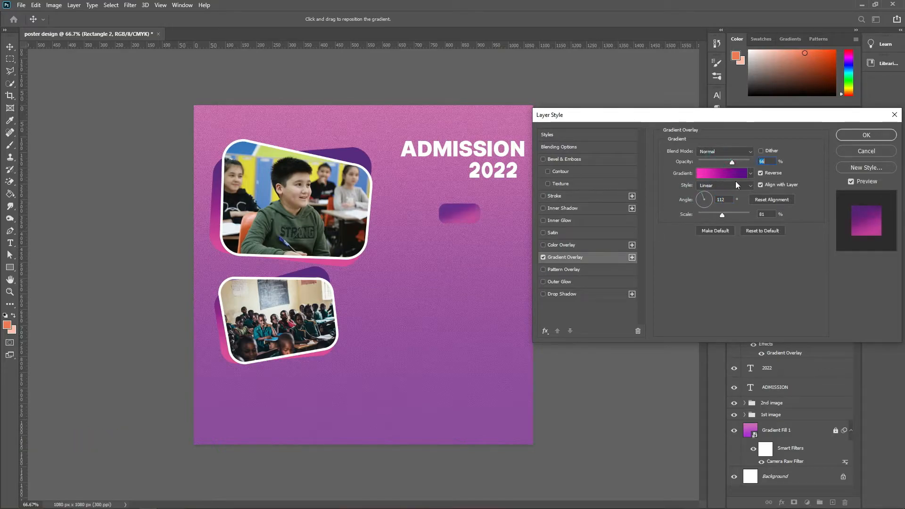
{"action": "left_click", "coordinate": [711, 199]}
{"action": "left_click_drag", "start_coordinate": [722, 215], "coordinate": [745, 215]}
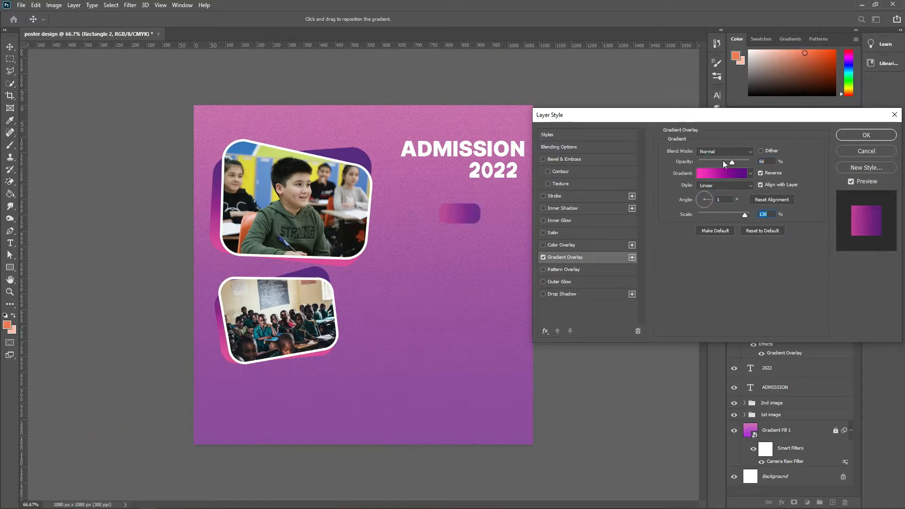
{"action": "left_click", "coordinate": [866, 134]}
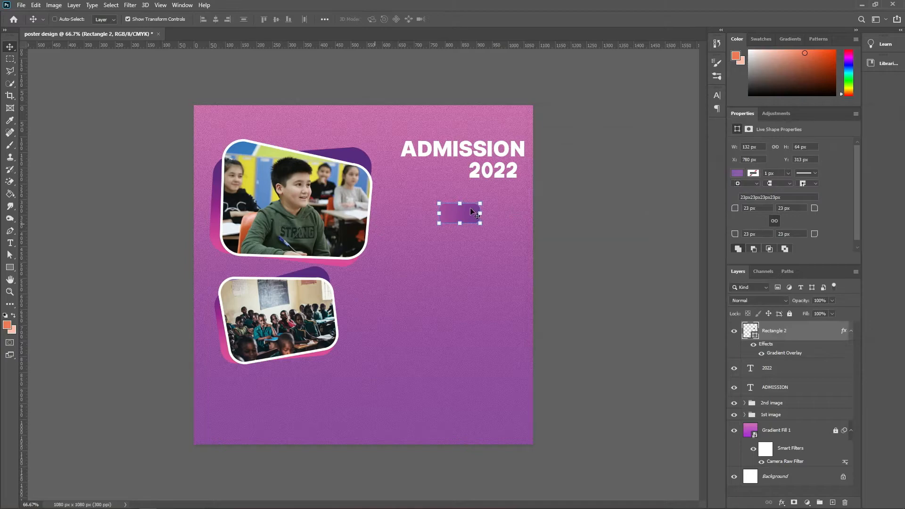
- Move the rounded rectangle directly below the 2022 text, lining up their right edges
{"action": "left_click_drag", "start_coordinate": [496, 201], "coordinate": [542, 183]}
{"action": "left_click", "coordinate": [753, 373], "text": "ctrl"}
{"action": "key", "text": "ctrl+d"}
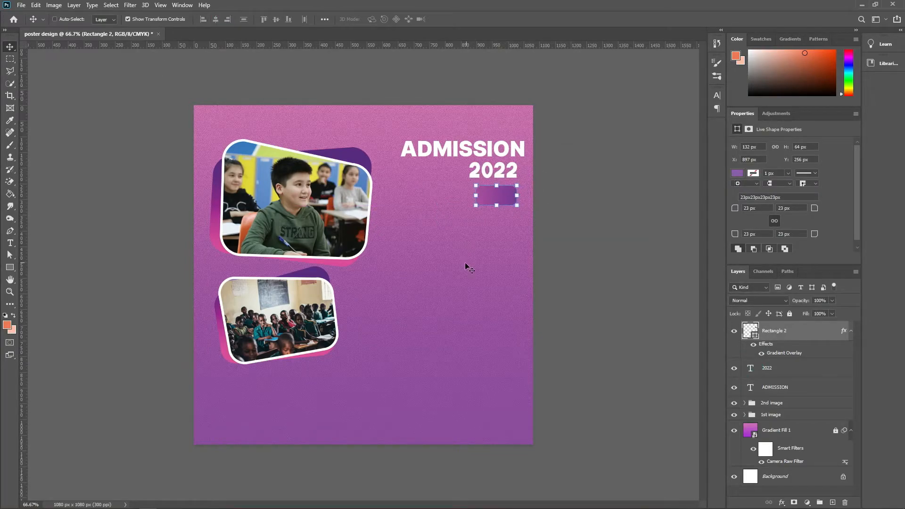
- Duplicate the 2022 text above the rounded rectangle's layer and change the copy's wording to OPEN
{"action": "left_click_drag", "start_coordinate": [781, 375], "coordinate": [750, 333]}
{"action": "double_click", "coordinate": [750, 331]}
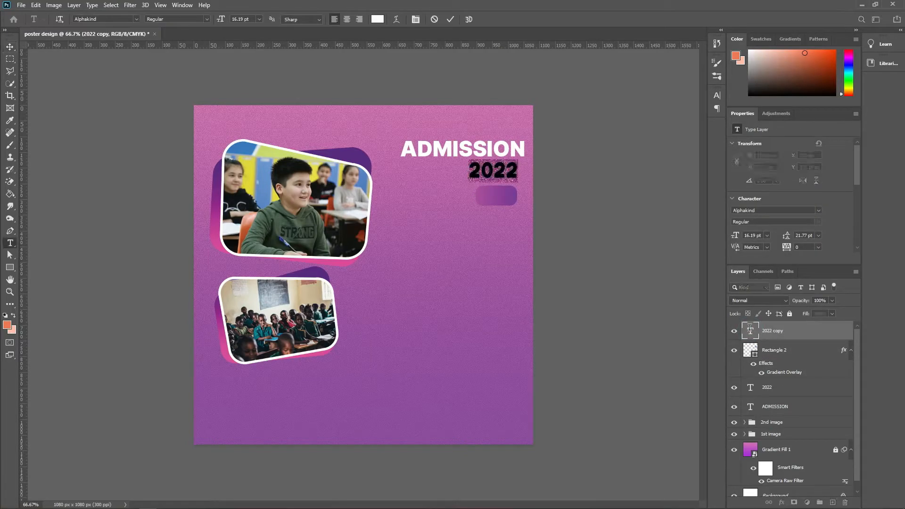
{"action": "left_click", "coordinate": [749, 329]}
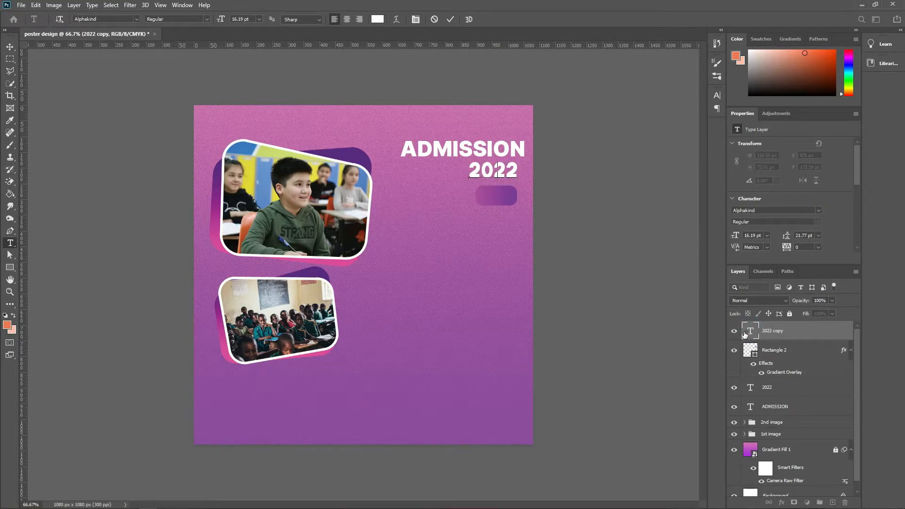
{"action": "left_click", "coordinate": [451, 19]}
{"action": "key", "text": "v"}
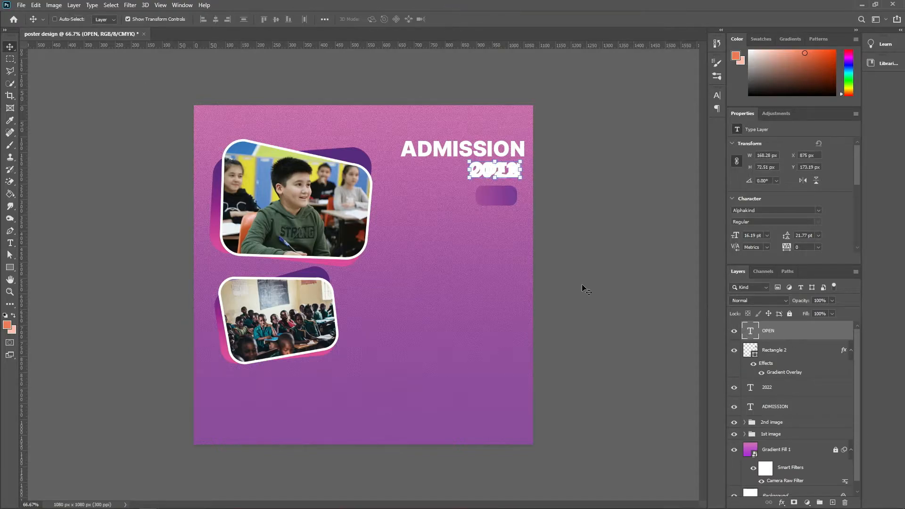
- Scale the OPEN text down to about 11.28 pt and center it on the small rounded rectangle
{"action": "left_click_drag", "start_coordinate": [504, 161], "coordinate": [484, 188]}
{"action": "left_click", "coordinate": [467, 23]}
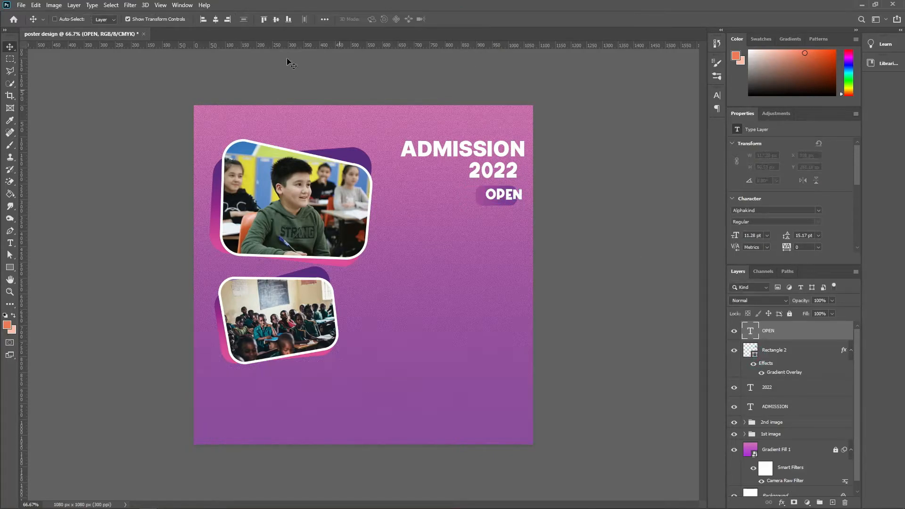
{"action": "left_click", "coordinate": [215, 20]}
{"action": "key", "text": "ctrl+d"}
{"action": "left_click", "coordinate": [619, 201]}
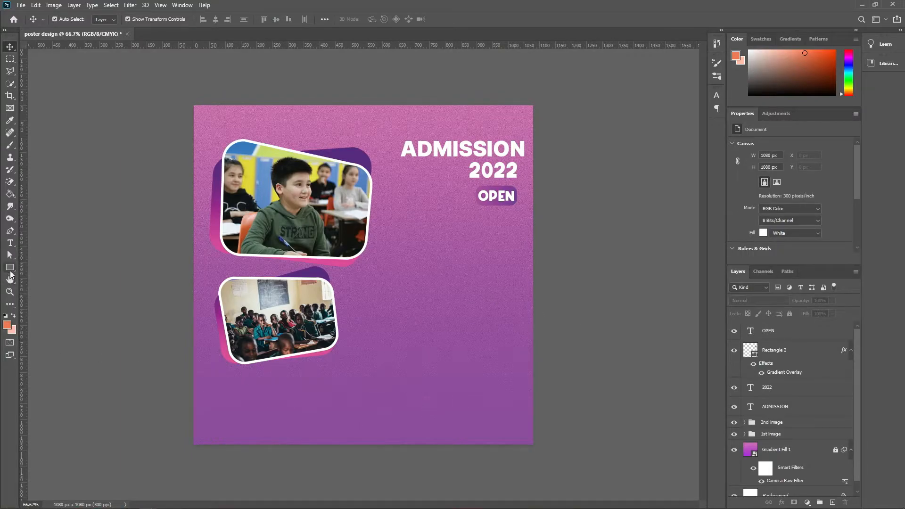
{"action": "left_click", "coordinate": [9, 271]}
{"action": "left_click", "coordinate": [42, 288]}
{"action": "left_click_drag", "start_coordinate": [398, 248], "coordinate": [507, 344]}
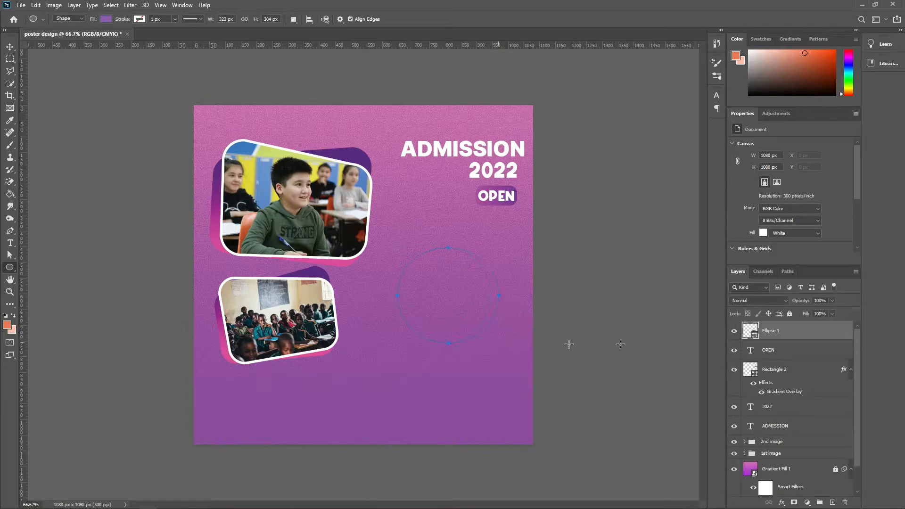
{"action": "left_click", "coordinate": [106, 19]}
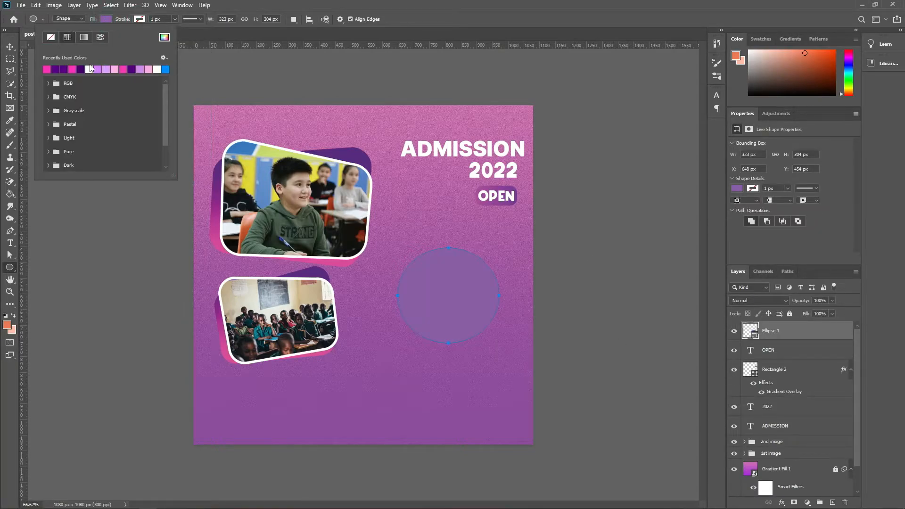
{"action": "double_click", "coordinate": [90, 70]}
{"action": "left_click", "coordinate": [10, 47]}
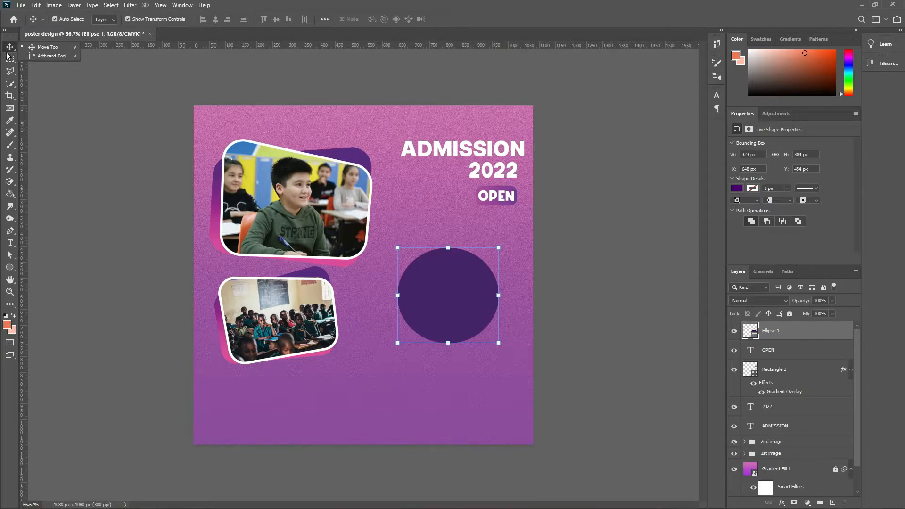
{"action": "left_click_drag", "start_coordinate": [810, 332], "coordinate": [846, 503]}
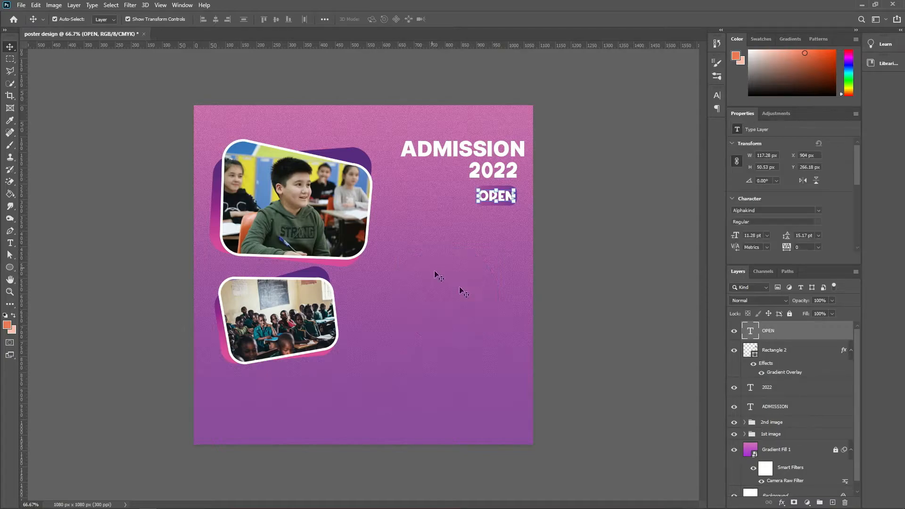
- Draw a circle about 359 px in diameter without a stroke in the empty area below OPEN
{"action": "left_click", "coordinate": [10, 267]}
{"action": "left_click_drag", "start_coordinate": [402, 251], "coordinate": [516, 364]}
{"action": "left_click", "coordinate": [137, 19]}
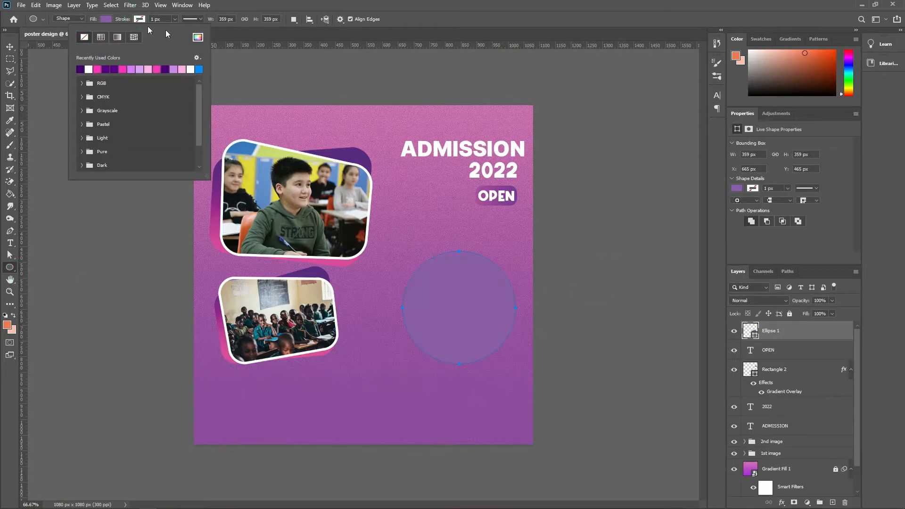
{"action": "left_click", "coordinate": [283, 96]}
{"action": "left_click", "coordinate": [461, 190]}
{"action": "left_click", "coordinate": [10, 46]}
- Scale the circle down to about 296 px and move it up and left, beside the two framed photos
{"action": "left_click_drag", "start_coordinate": [471, 297], "coordinate": [460, 269]}
{"action": "left_click_drag", "start_coordinate": [505, 224], "coordinate": [485, 244]}
{"action": "left_click_drag", "start_coordinate": [452, 284], "coordinate": [454, 272]}
{"action": "left_click", "coordinate": [467, 21]}
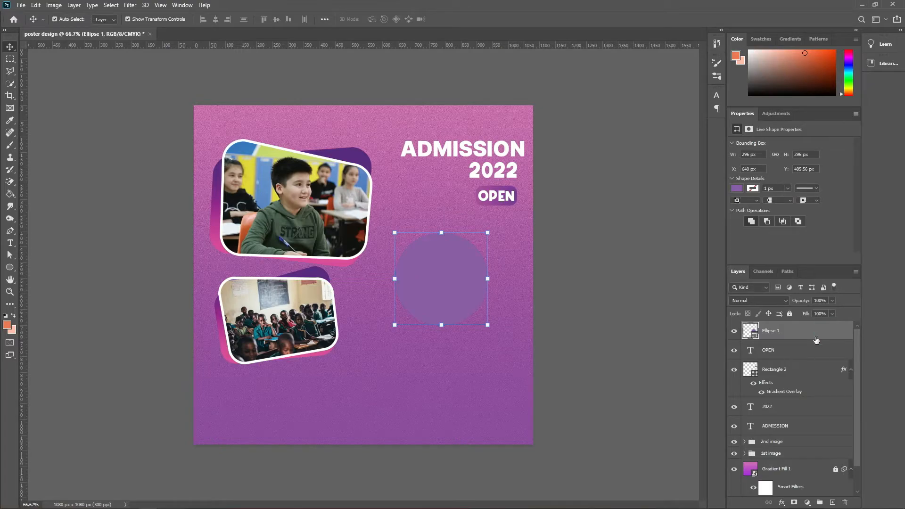
- Add a dark drop shadow to the circle with 13% opacity, 0 px distance, 25% spread and 13 px size
{"action": "double_click", "coordinate": [806, 331]}
{"action": "left_click", "coordinate": [578, 294]}
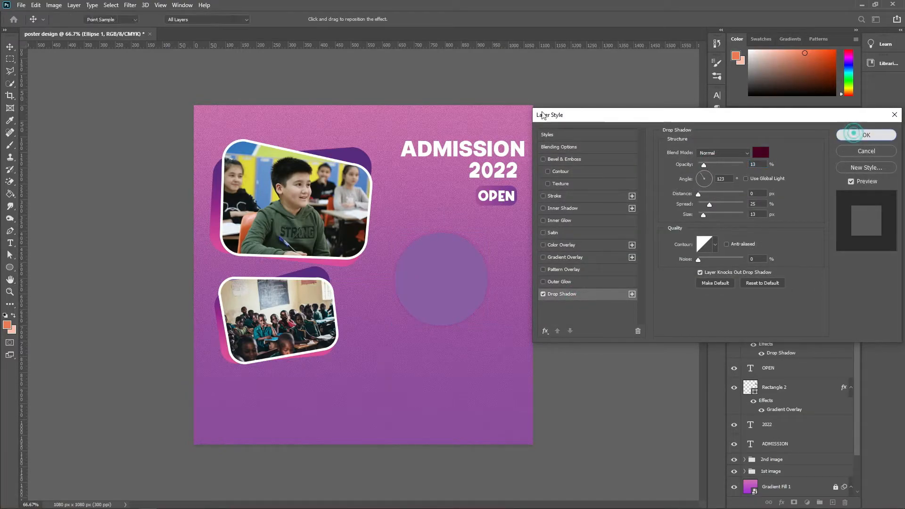
{"action": "left_click", "coordinate": [866, 134]}
- Place the photo of the family in the forest as an embedded image, scaled to about 2.13% and covering the circle
{"action": "left_click", "coordinate": [17, 4]}
{"action": "left_click", "coordinate": [56, 188]}
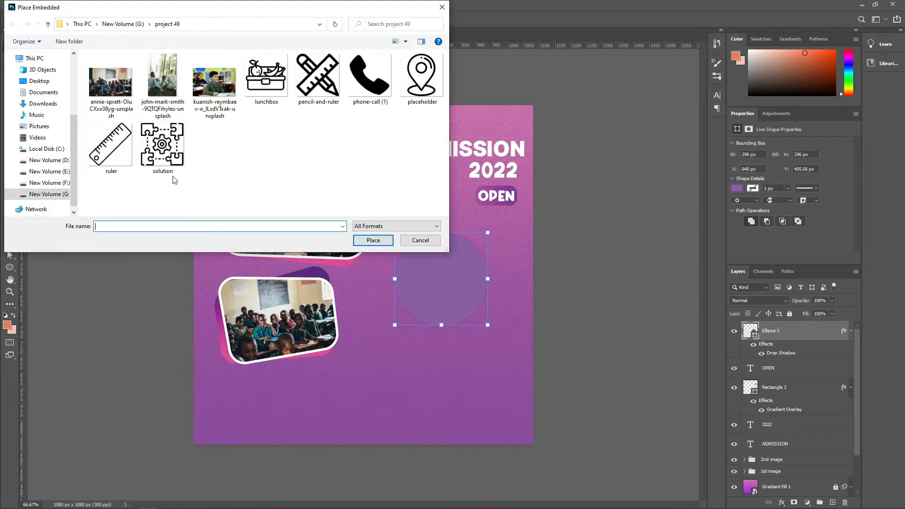
{"action": "double_click", "coordinate": [175, 90]}
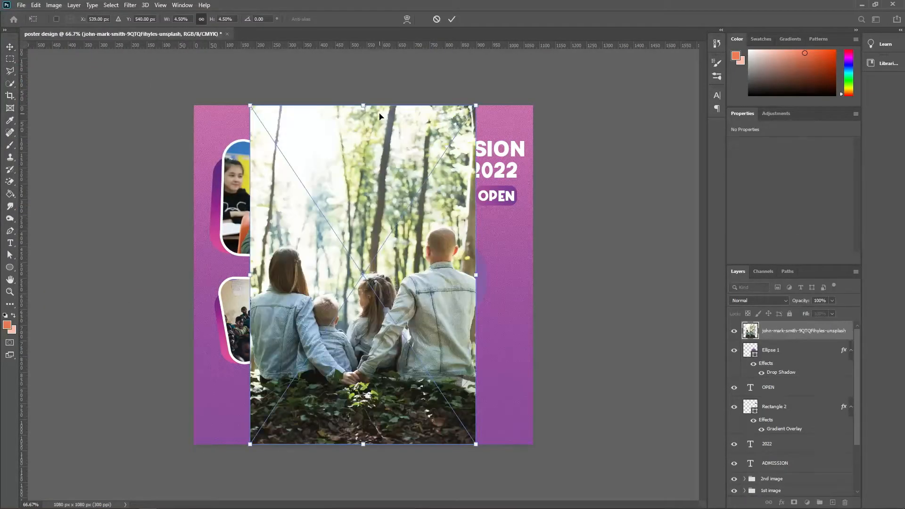
{"action": "left_click_drag", "start_coordinate": [358, 184], "coordinate": [367, 283]}
{"action": "left_click_drag", "start_coordinate": [372, 319], "coordinate": [447, 240]}
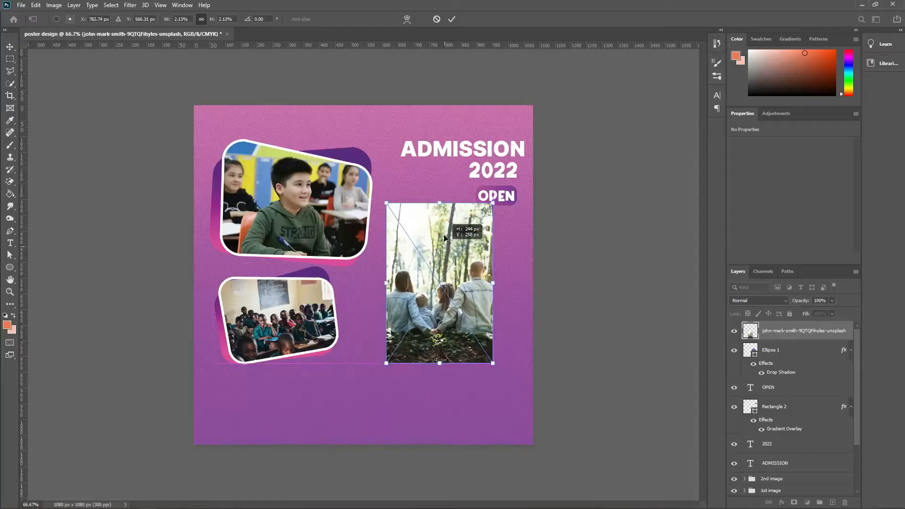
{"action": "left_click", "coordinate": [451, 19]}
- Clip the forest family photo to the circle, then shrink it slightly and shift it up so the family fits inside
{"action": "key", "text": "ctrl+alt+g"}
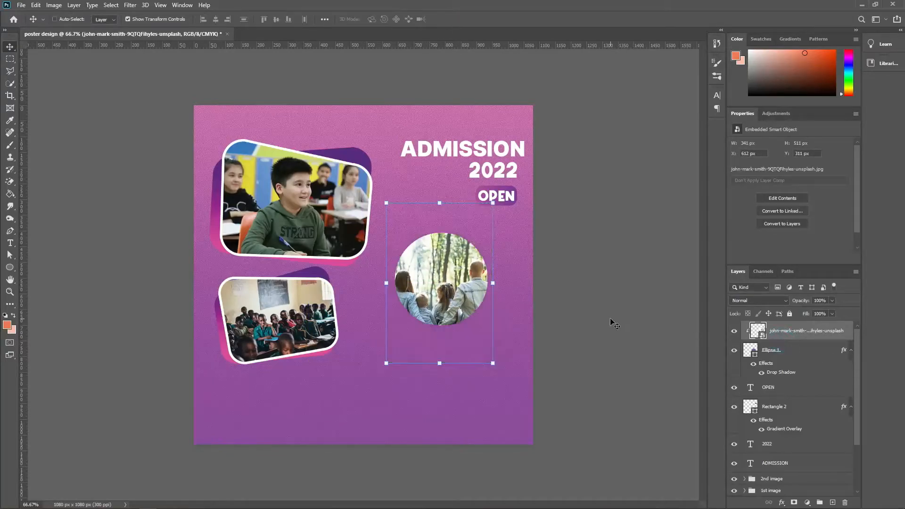
{"action": "key", "text": "ctrl+t"}
{"action": "left_click_drag", "start_coordinate": [439, 364], "coordinate": [442, 354]}
{"action": "left_click_drag", "start_coordinate": [439, 289], "coordinate": [443, 282]}
{"action": "left_click", "coordinate": [451, 19]}
{"action": "left_click", "coordinate": [697, 343]}
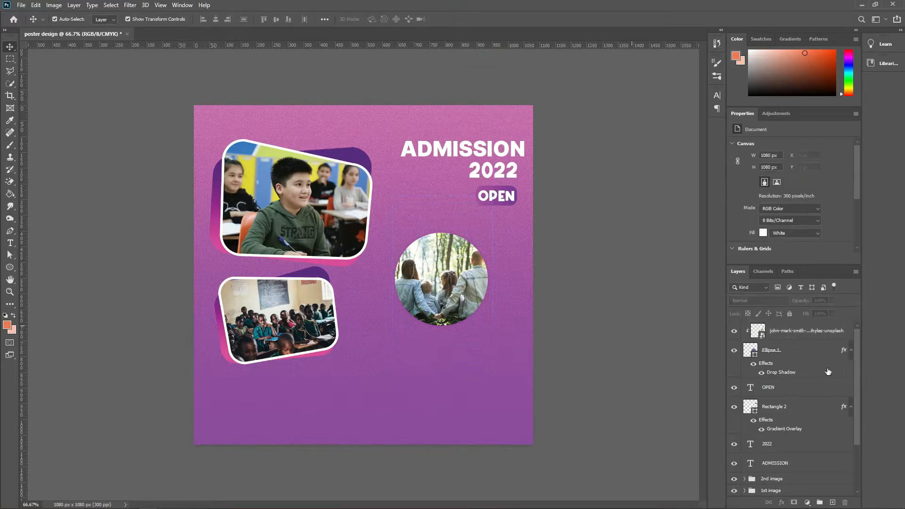
- Add a 5 px white outside stroke to the circle
{"action": "double_click", "coordinate": [817, 350]}
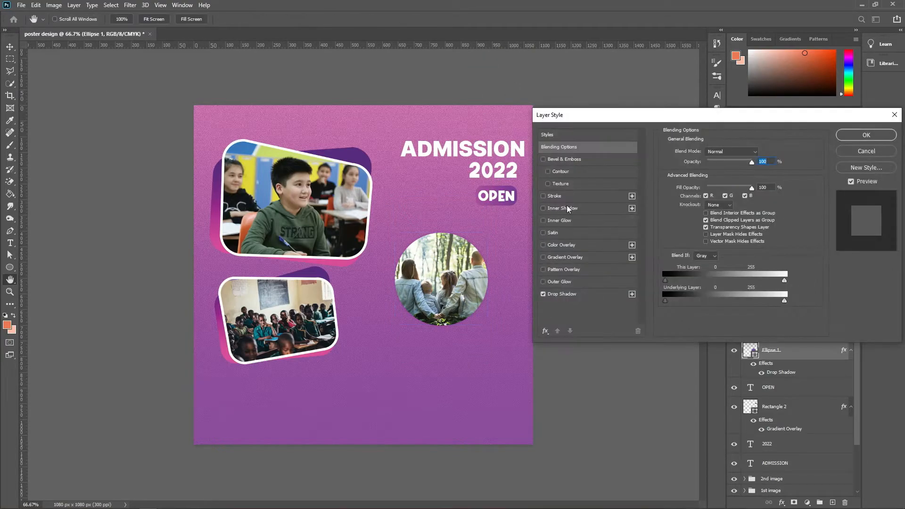
{"action": "left_click", "coordinate": [554, 196]}
{"action": "left_click", "coordinate": [866, 136]}
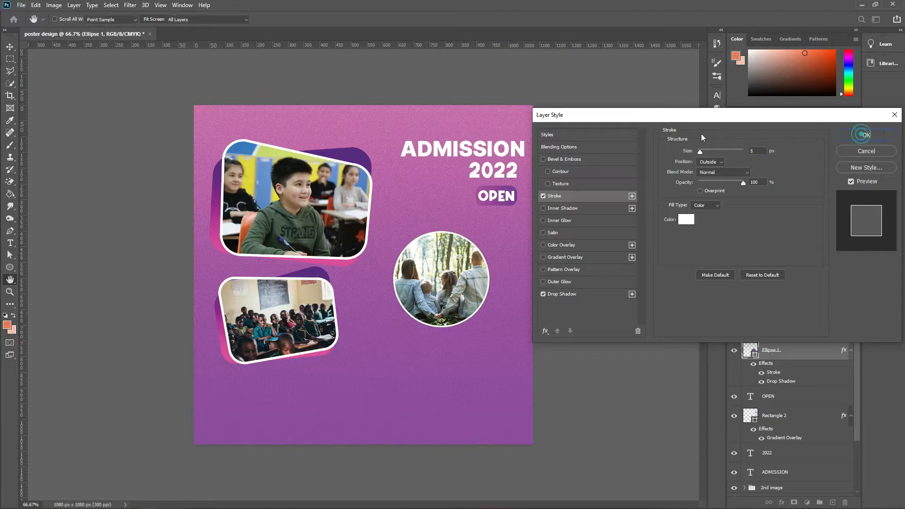
{"action": "left_click", "coordinate": [568, 241]}
- Group the circle with its clipped photo and name the group circle
{"action": "left_click", "coordinate": [786, 350]}
{"action": "left_click", "coordinate": [772, 331], "text": "shift"}
{"action": "key", "text": "ctrl+g"}
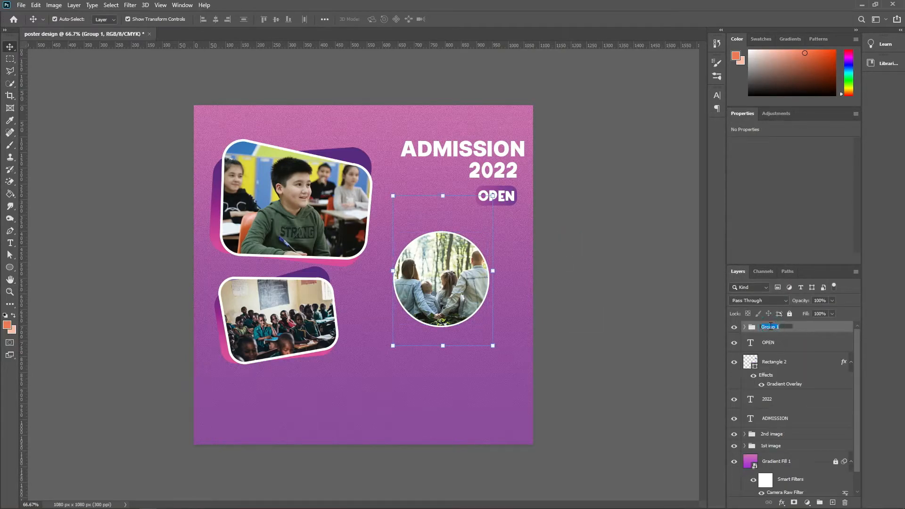
{"action": "type", "text": "circle"}
{"action": "key", "text": "Return"}
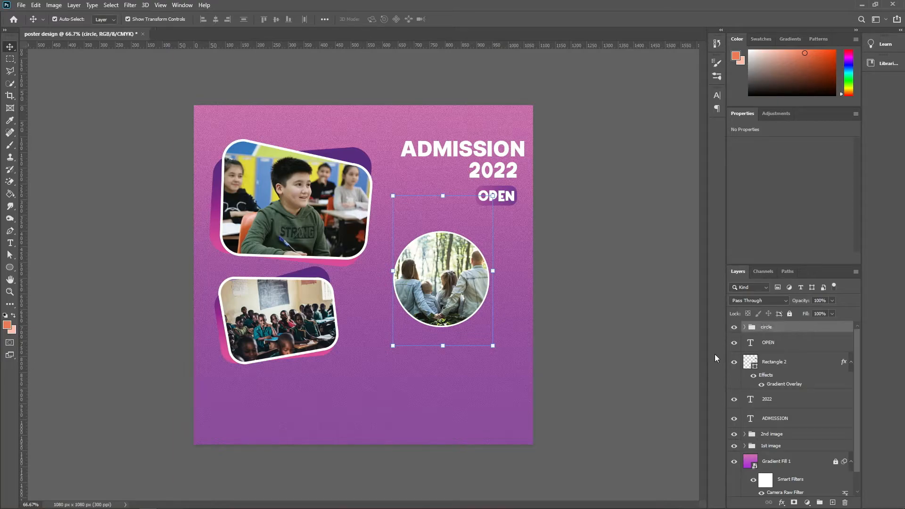
- Group the OPEN, Rectangle 2, 2022 and ADMISSION layers under the name Text and expand the group
{"action": "left_click", "coordinate": [779, 419], "text": "shift"}
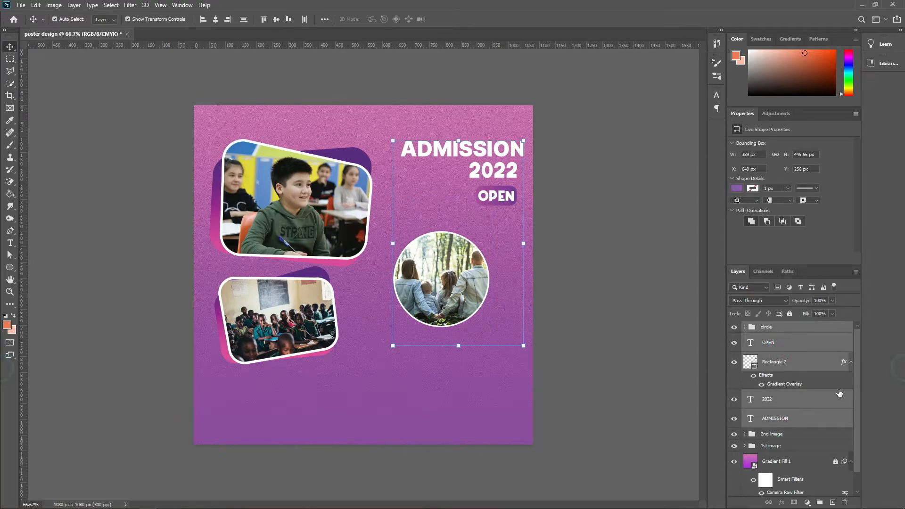
{"action": "left_click", "coordinate": [795, 421]}
{"action": "left_click", "coordinate": [788, 345], "text": "shift"}
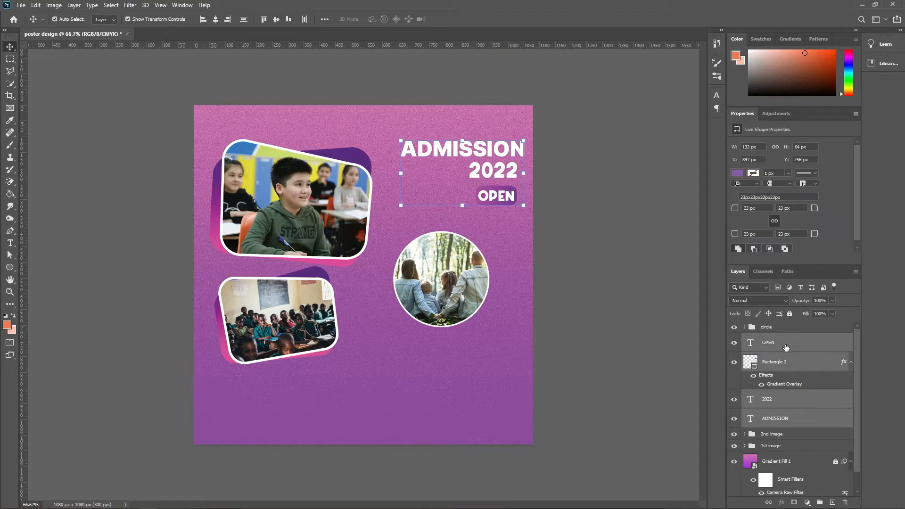
{"action": "key", "text": "ctrl+g"}
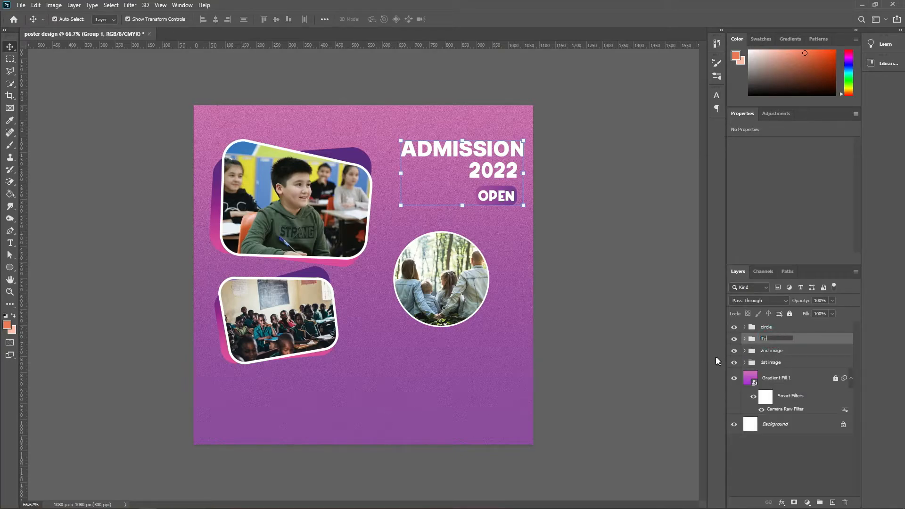
{"action": "left_click", "coordinate": [788, 460]}
{"action": "left_click", "coordinate": [744, 339]}
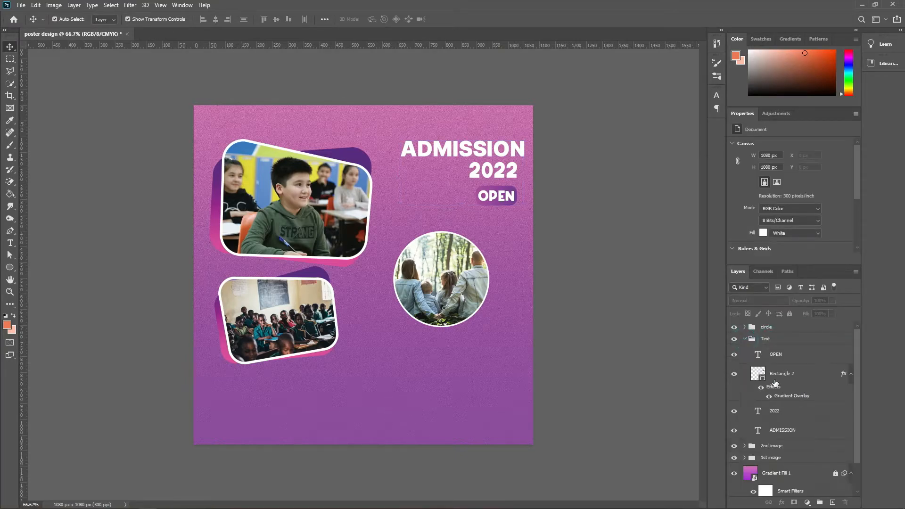
- Add a drop shadow to the ADMISSION text and copy the same effect onto the 2022 text
{"action": "double_click", "coordinate": [830, 430]}
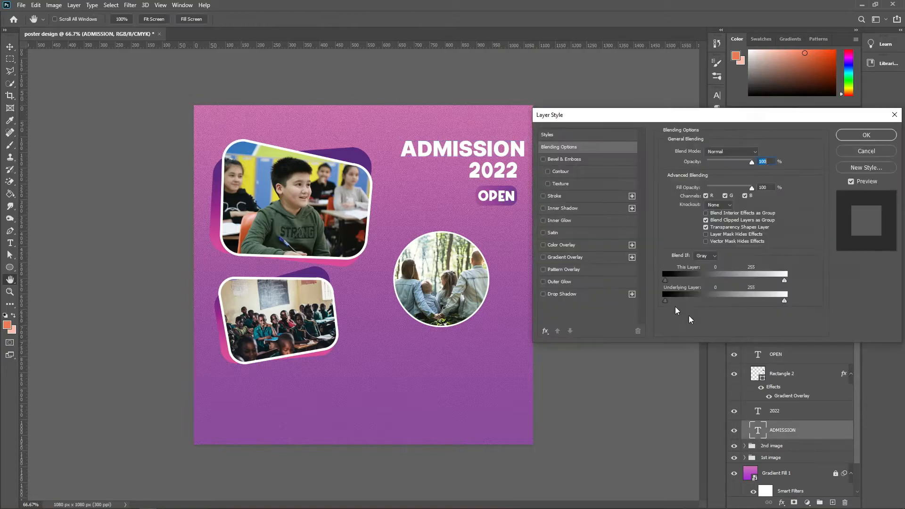
{"action": "left_click", "coordinate": [558, 294]}
{"action": "left_click", "coordinate": [866, 134]}
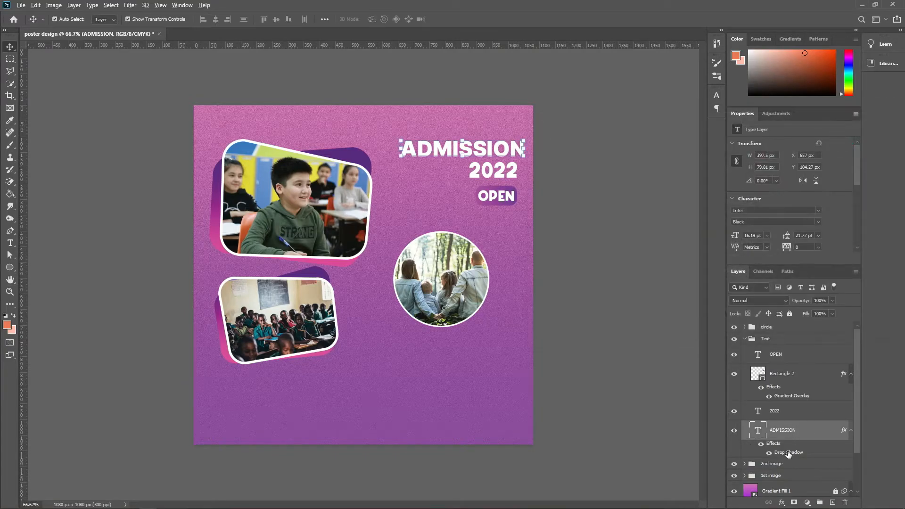
{"action": "left_click_drag", "start_coordinate": [791, 453], "coordinate": [783, 412]}
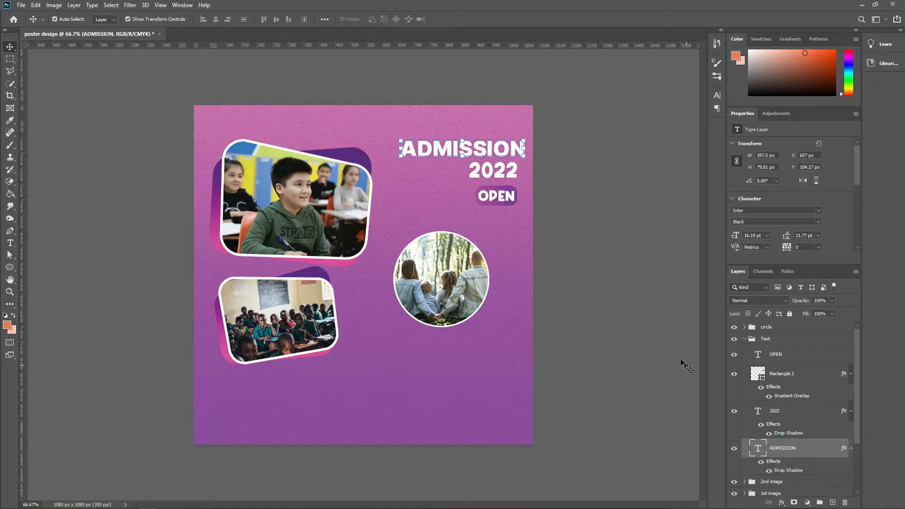
- Add a drop shadow to Rectangle 2, the gradient badge shape behind OPEN
{"action": "left_click", "coordinate": [829, 374]}
{"action": "double_click", "coordinate": [828, 373]}
{"action": "left_click", "coordinate": [561, 293]}
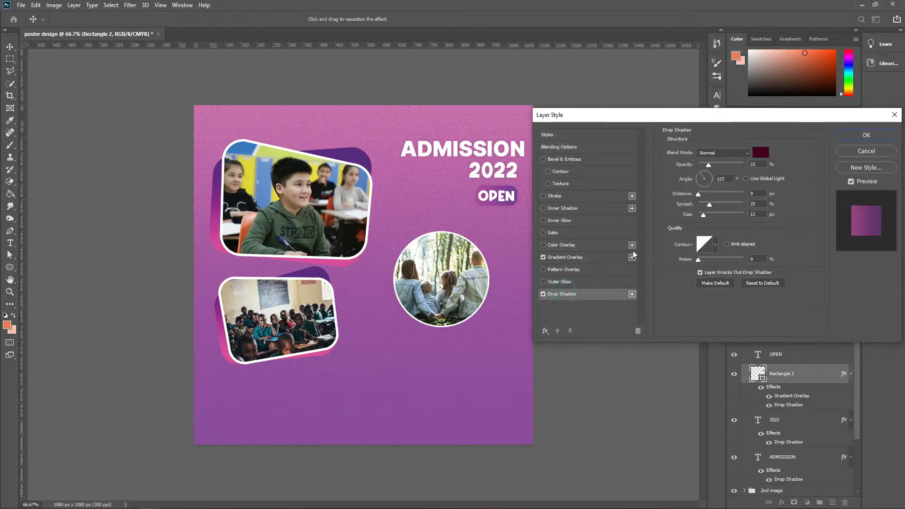
{"action": "left_click", "coordinate": [866, 135]}
- Collapse the circle group, turn off auto-select, and move the whole group up and slightly right, closer to the OPEN badge
{"action": "left_click", "coordinate": [481, 264]}
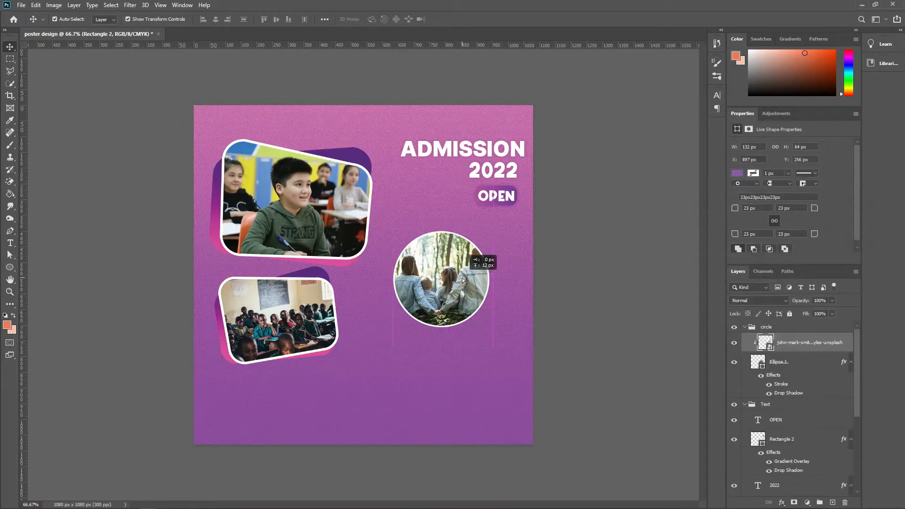
{"action": "left_click", "coordinate": [747, 328]}
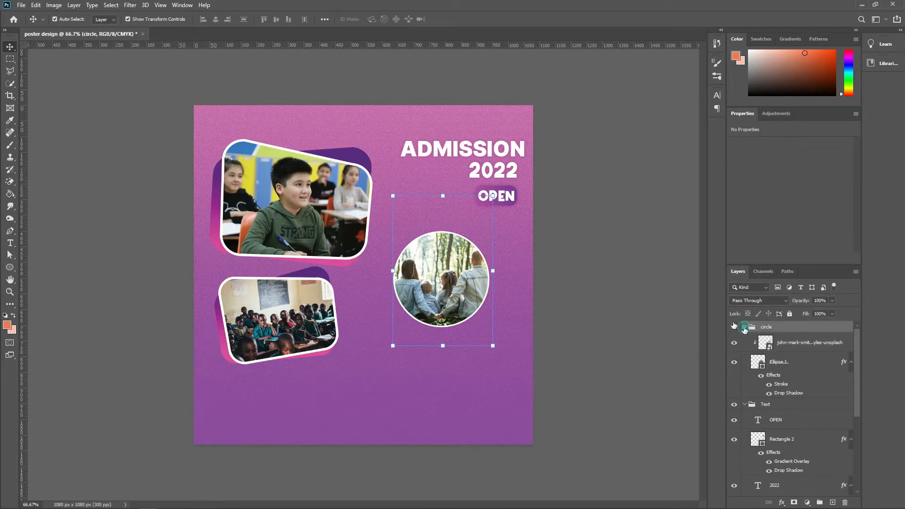
{"action": "left_click", "coordinate": [744, 327]}
{"action": "left_click", "coordinate": [65, 18]}
{"action": "key", "text": "Up"}
{"action": "key", "text": "Up"}
{"action": "key", "text": "Up"}
{"action": "key", "text": "Up"}
{"action": "key", "text": "Up"}
{"action": "key", "text": "Up"}
{"action": "key", "text": "Up"}
{"action": "key", "text": "Up"}
{"action": "key", "text": "Up"}
{"action": "key", "text": "Up"}
{"action": "key", "text": "Up"}
{"action": "key", "text": "Up"}
{"action": "key", "text": "Up"}
{"action": "key", "text": "Up"}
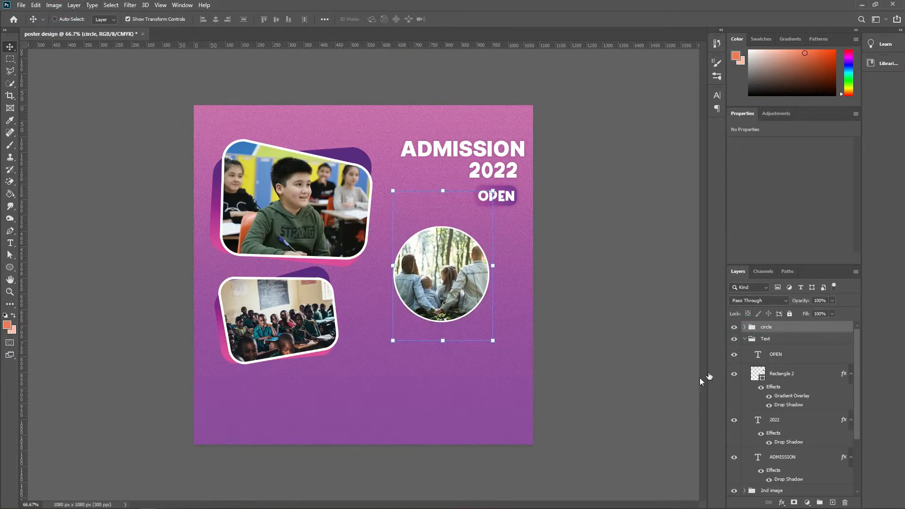
{"action": "left_click_drag", "start_coordinate": [458, 281], "coordinate": [455, 269]}
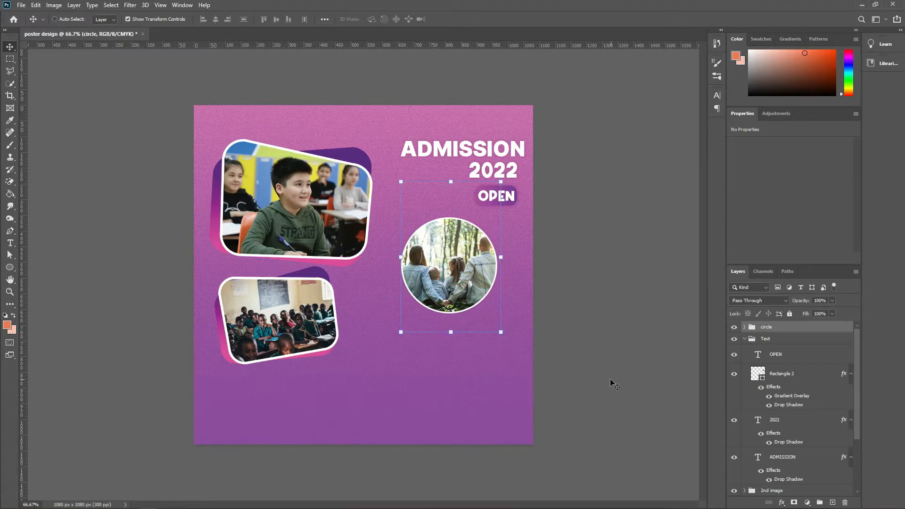
- Add a text layer reading The Best Education below the circular photo
{"action": "key", "text": "t"}
{"action": "left_click", "coordinate": [393, 355]}
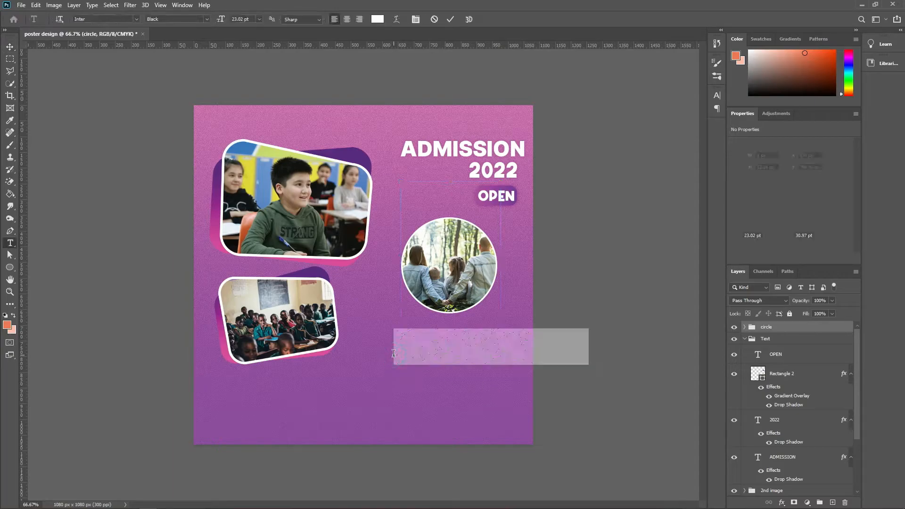
{"action": "key", "text": "Delete"}
{"action": "type", "text": "The"}
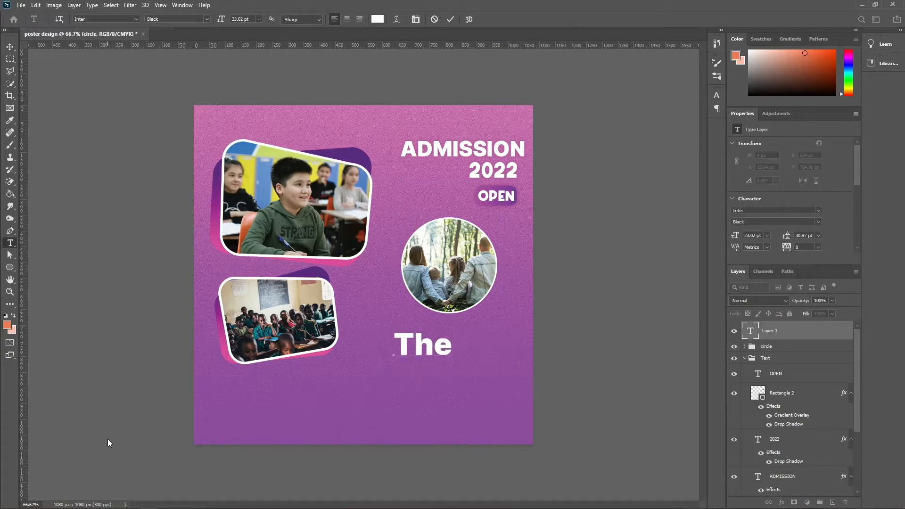
{"action": "type", "text": " Best"}
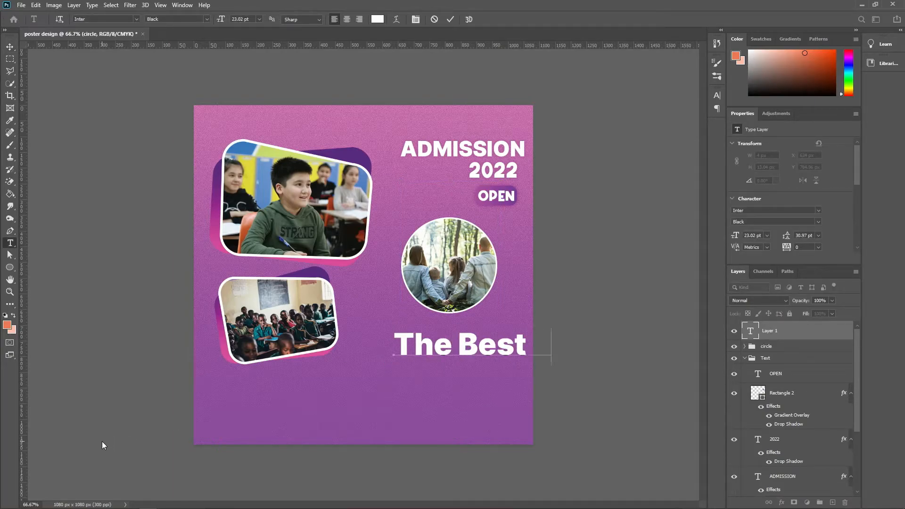
{"action": "key", "text": "ctrl+Return"}
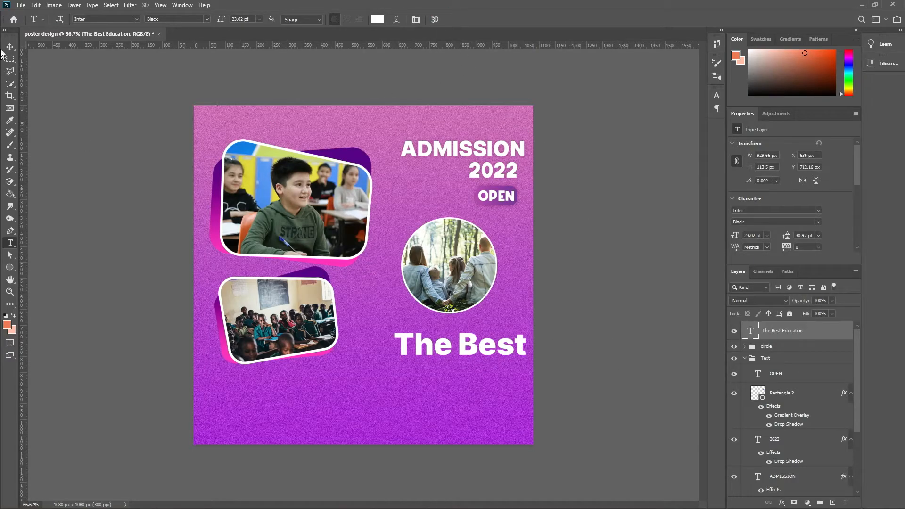
- Scale The Best Education down to about 10.29 pt so the whole line fits on the poster below the circular photo
{"action": "left_click", "coordinate": [9, 47]}
{"action": "key", "text": "ctrl+t"}
{"action": "left_click_drag", "start_coordinate": [685, 347], "coordinate": [493, 370]}
{"action": "left_click", "coordinate": [465, 21]}
- Duplicate the line directly below, change the copy to FOR YOUR CHILDREEN and scale it down to about 7.68 pt
{"action": "double_click", "coordinate": [493, 370]}
{"action": "type", "text": "For"}
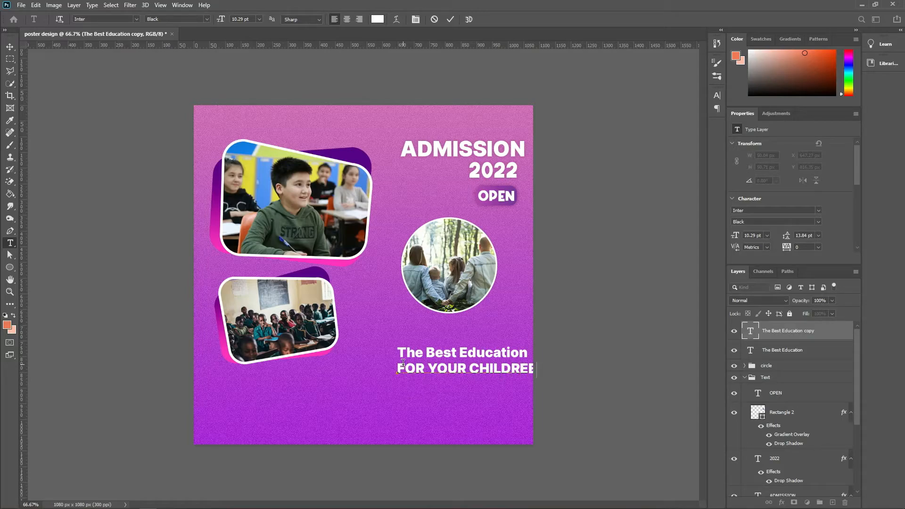
{"action": "scroll", "coordinate": [521, 330], "scroll_direction": "up", "scroll_amount": 2}
{"action": "key", "text": "ctrl+t"}
{"action": "left_click_drag", "start_coordinate": [360, 404], "coordinate": [416, 401]}
{"action": "left_click_drag", "start_coordinate": [509, 395], "coordinate": [477, 395]}
- Align the right edge of FOR YOUR CHILDREEN with the right edge of The Best Education, then clear the selection
{"action": "left_click", "coordinate": [747, 351], "text": "ctrl"}
{"action": "left_click", "coordinate": [227, 19]}
{"action": "left_click", "coordinate": [670, 199]}
{"action": "key", "text": "ctrl+d"}
{"action": "scroll", "coordinate": [502, 344], "scroll_direction": "down", "scroll_amount": 1}
{"action": "scroll", "coordinate": [538, 389], "scroll_direction": "down", "scroll_amount": 1}
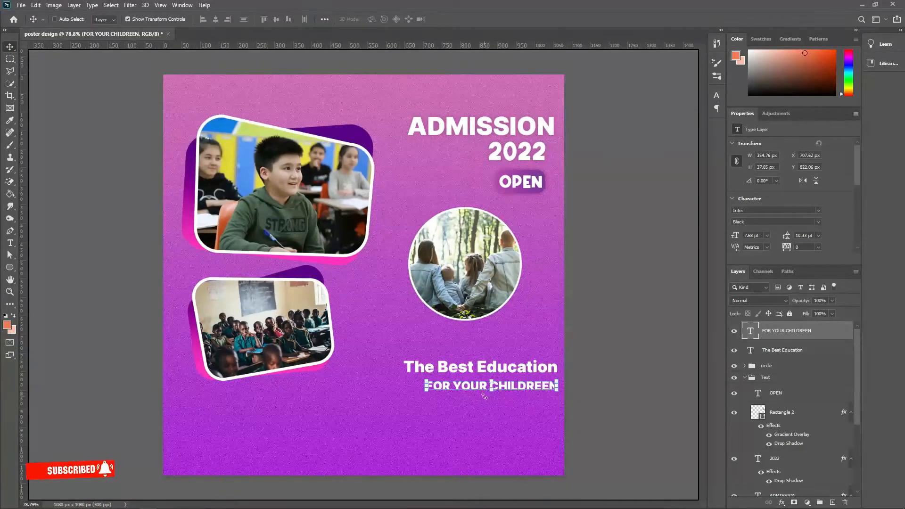
- Duplicate the FOR YOUR CHILDREEN line directly below it and replace the copy's text with easy to registration
{"action": "left_click_drag", "start_coordinate": [514, 389], "coordinate": [513, 404]}
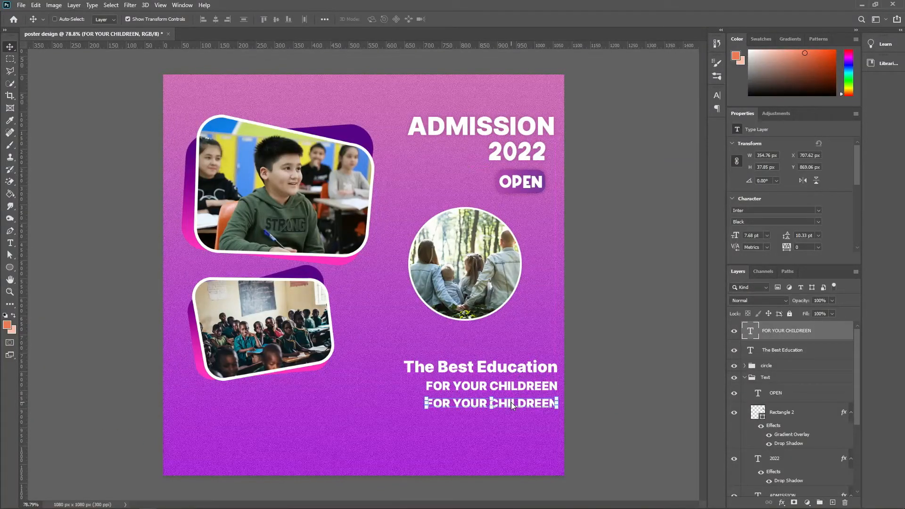
{"action": "double_click", "coordinate": [513, 403]}
{"action": "type", "text": "easy to registr"}
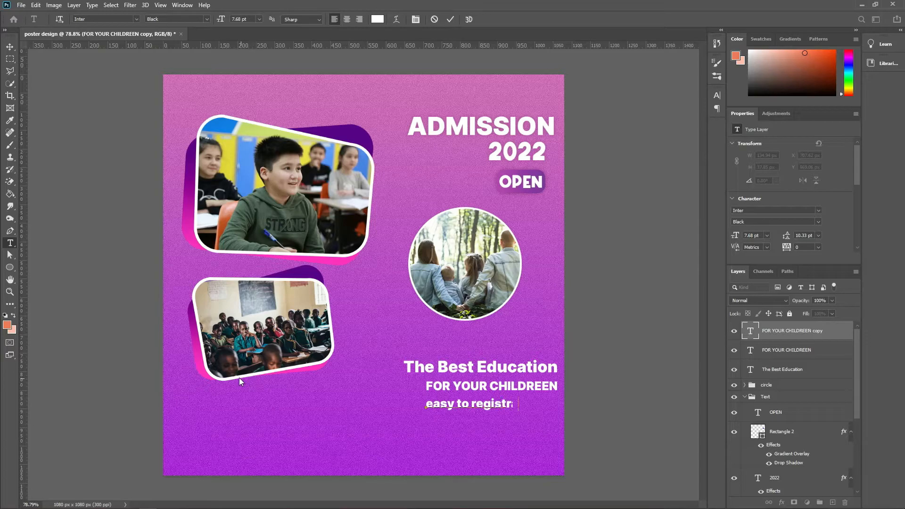
{"action": "type", "text": "ation"}
{"action": "left_click", "coordinate": [451, 19]}
- Set the easy to registration line to all caps and scale it to about 90.7% to match the width of the line above
{"action": "double_click", "coordinate": [751, 334]}
{"action": "scroll", "coordinate": [764, 236], "scroll_direction": "down", "scroll_amount": 5}
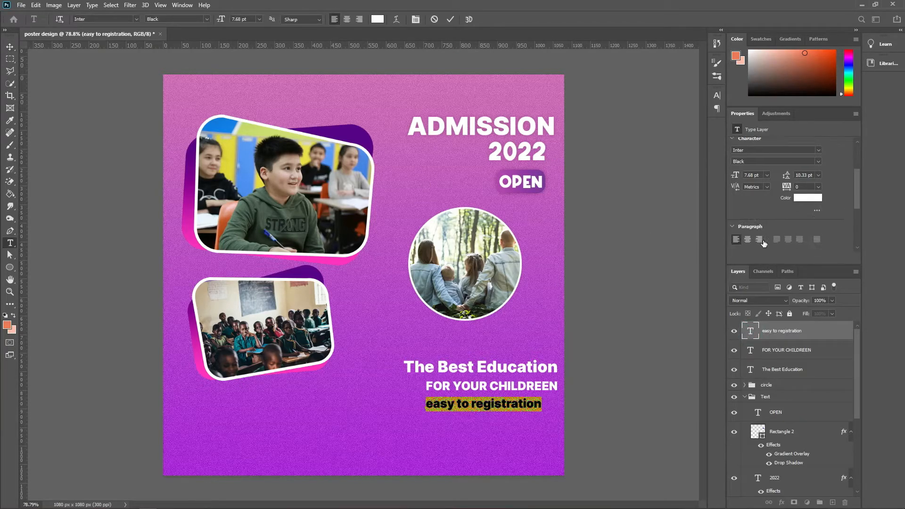
{"action": "left_click", "coordinate": [735, 208]}
{"action": "left_click", "coordinate": [451, 20]}
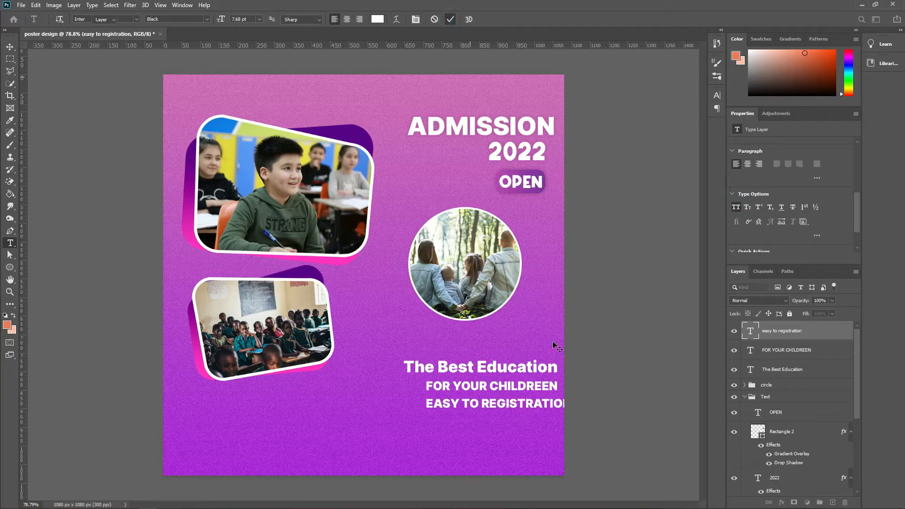
{"action": "key", "text": "ctrl+t"}
{"action": "left_click_drag", "start_coordinate": [572, 403], "coordinate": [558, 404]}
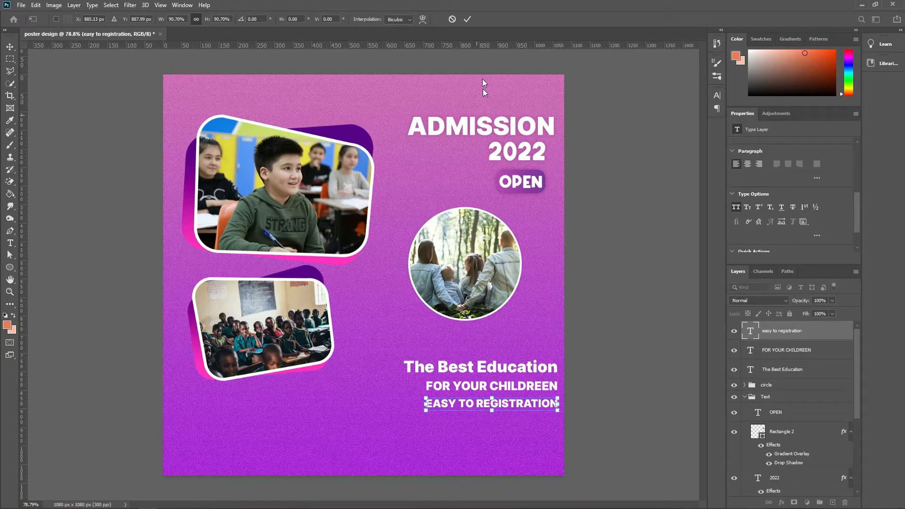
{"action": "key", "text": "Return"}
- Change the font weight of the EASY TO REGISTRATION line to ExtraBold and deselect it
{"action": "scroll", "coordinate": [762, 189], "scroll_direction": "up", "scroll_amount": 3}
{"action": "left_click", "coordinate": [773, 206]}
{"action": "left_click", "coordinate": [765, 272]}
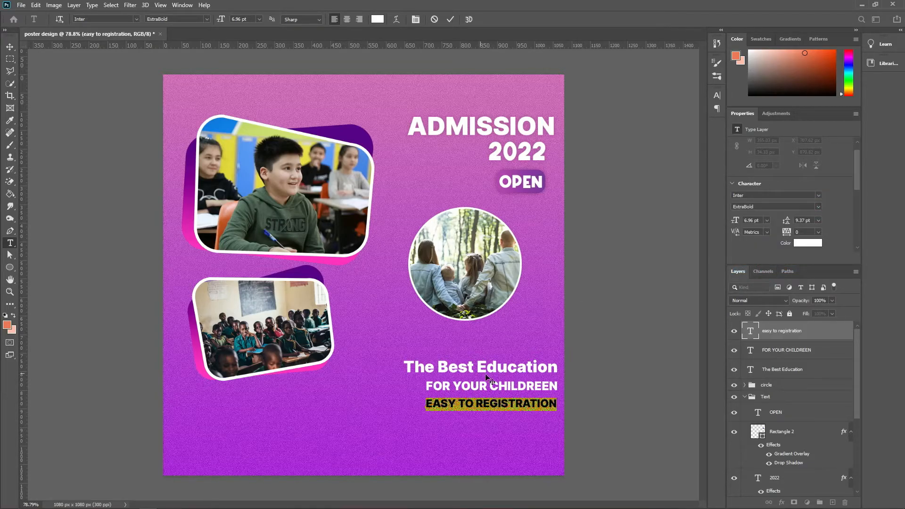
{"action": "left_click", "coordinate": [614, 134], "text": "ctrl"}
{"action": "left_click", "coordinate": [9, 47]}
{"action": "left_click", "coordinate": [115, 126]}
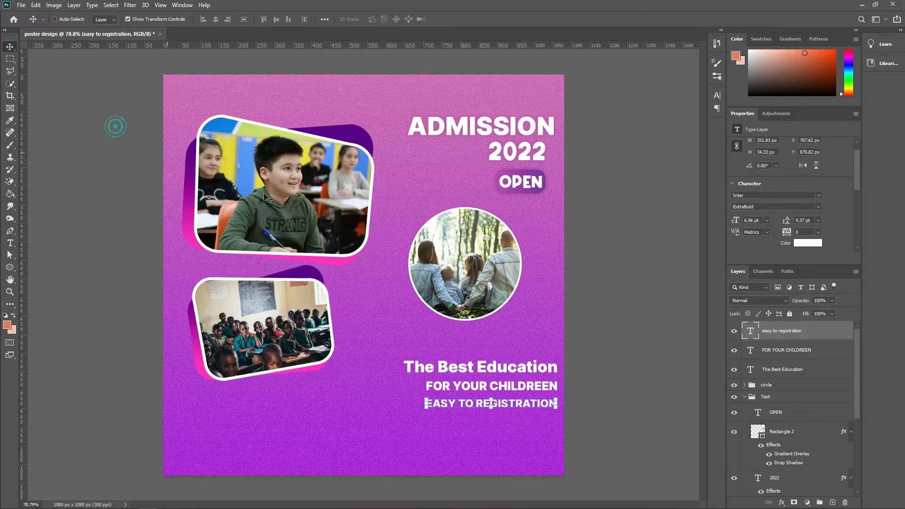
{"action": "left_click", "coordinate": [70, 22]}
{"action": "left_click", "coordinate": [572, 276]}
{"action": "scroll", "coordinate": [572, 276], "scroll_direction": "down", "scroll_amount": 1}
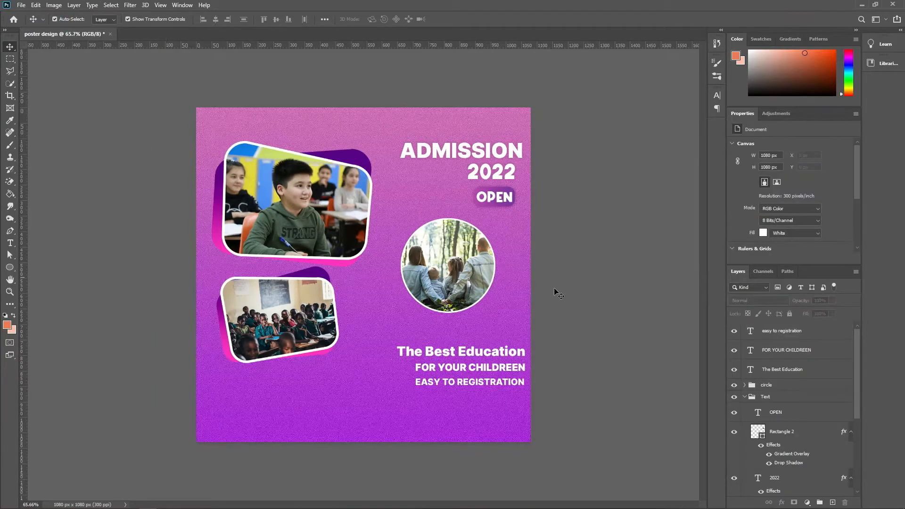
- Place the phone-call (1) and placeholder icon images from the project 49 folder as embedded objects
{"action": "left_click", "coordinate": [22, 5]}
{"action": "left_click", "coordinate": [59, 192]}
{"action": "left_click", "coordinate": [370, 75]}
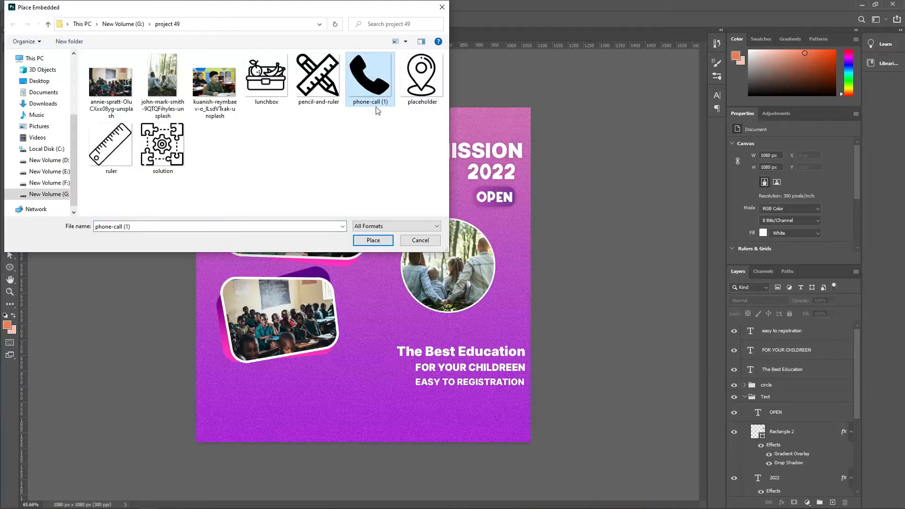
{"action": "left_click", "coordinate": [377, 238]}
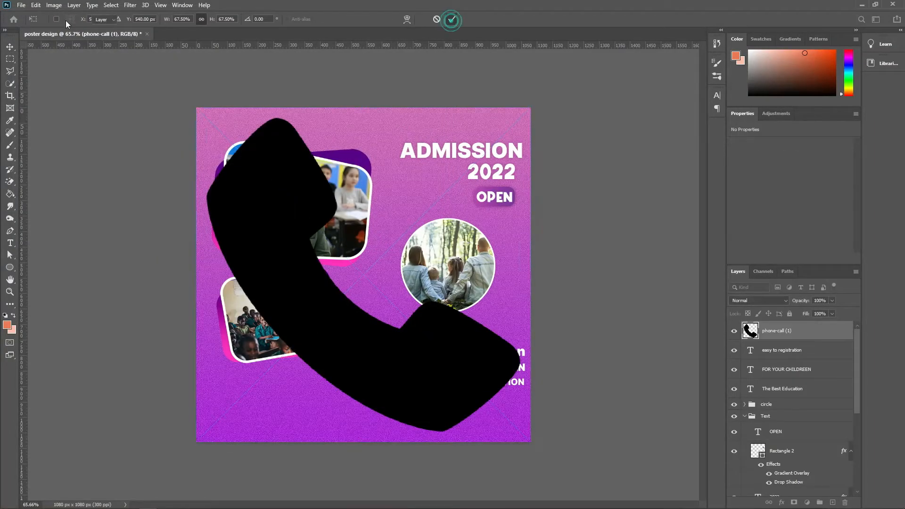
{"action": "key", "text": "Return"}
{"action": "left_click", "coordinate": [21, 5]}
{"action": "left_click", "coordinate": [59, 192]}
{"action": "double_click", "coordinate": [421, 83]}
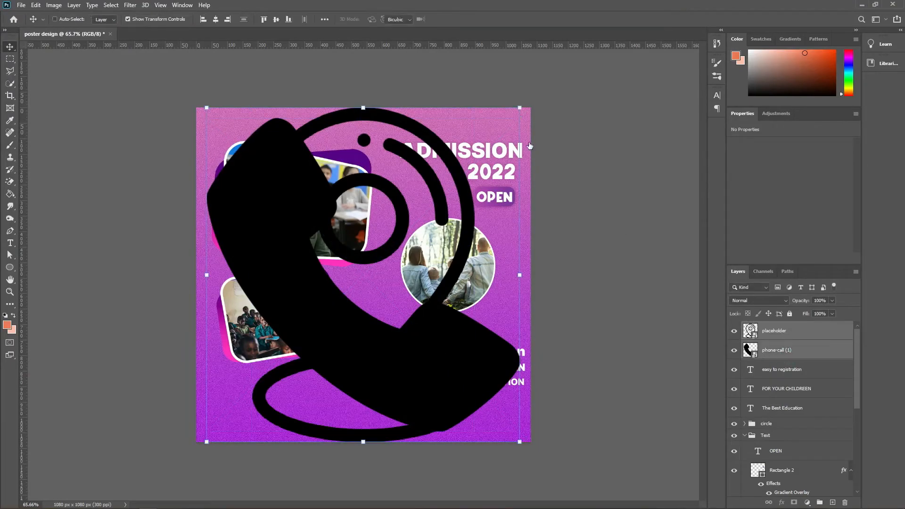
- Shrink both icons into the poster's lower-left corner and move the phone icon, about 45 px wide, above the location pin
{"action": "left_click_drag", "start_coordinate": [520, 107], "coordinate": [222, 431]}
{"action": "left_click", "coordinate": [10, 46]}
{"action": "left_click", "coordinate": [122, 136]}
{"action": "scroll", "coordinate": [278, 413], "scroll_direction": "up", "scroll_amount": 5}
{"action": "left_click_drag", "start_coordinate": [129, 470], "coordinate": [136, 421]}
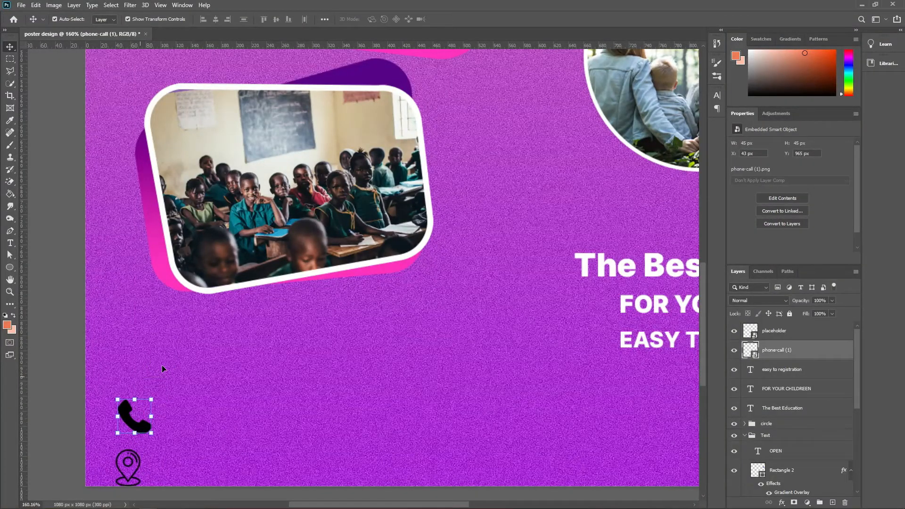
- Load the classroom photo's outline as a selection, nudge the phone icon right to its left edge, and clear the selection
{"action": "left_click", "coordinate": [230, 246], "text": "ctrl"}
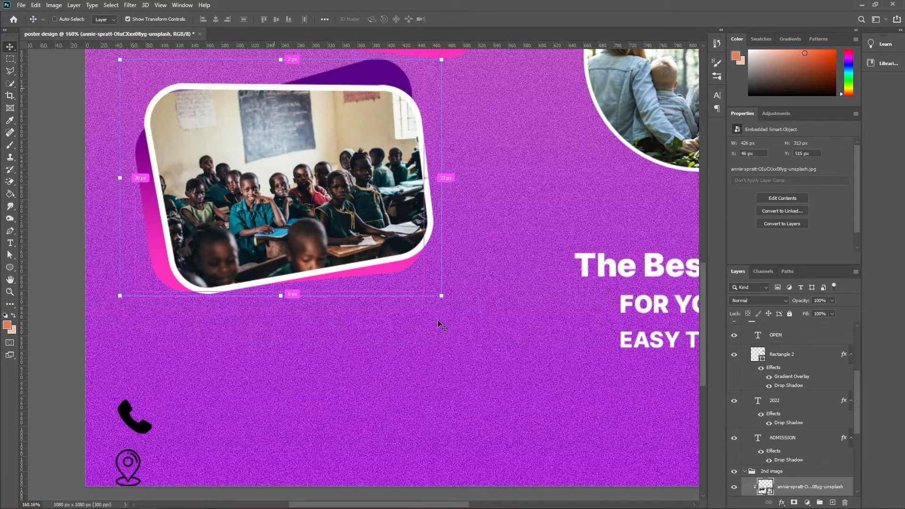
{"action": "left_click", "coordinate": [770, 494], "text": "ctrl"}
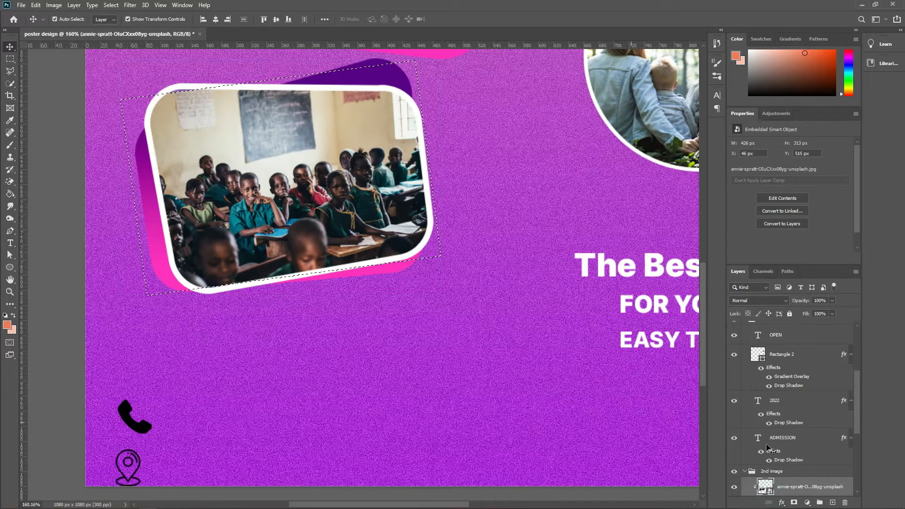
{"action": "scroll", "coordinate": [750, 375], "scroll_direction": "up", "scroll_amount": 5}
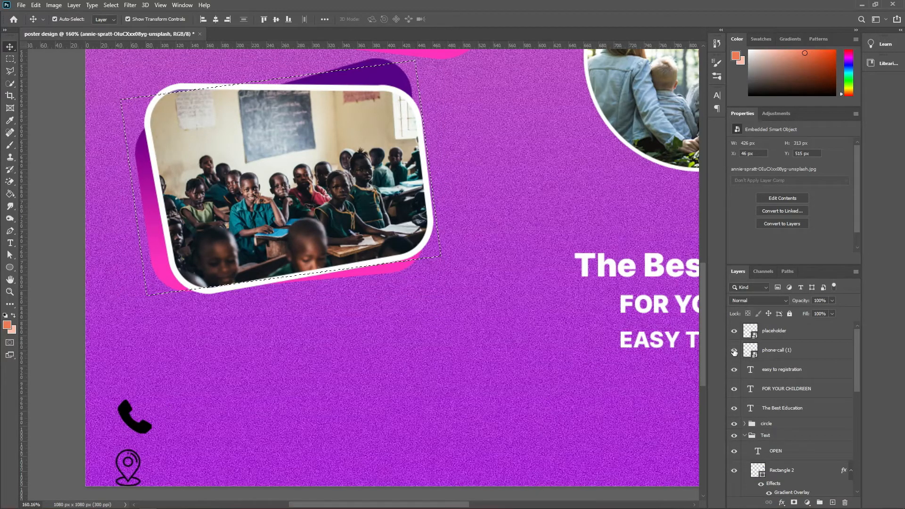
{"action": "left_click", "coordinate": [782, 350]}
{"action": "key", "text": "Right"}
{"action": "key", "text": "Right"}
{"action": "key", "text": "Right"}
{"action": "key", "text": "Right"}
{"action": "key", "text": "ctrl+d"}
- Align the location pin icon's left edge with the phone icon's left edge, using a selection of the phone as reference
{"action": "left_click", "coordinate": [134, 460]}
{"action": "left_click", "coordinate": [753, 335], "text": "ctrl"}
{"action": "left_click", "coordinate": [769, 348]}
{"action": "key", "text": "ctrl+d"}
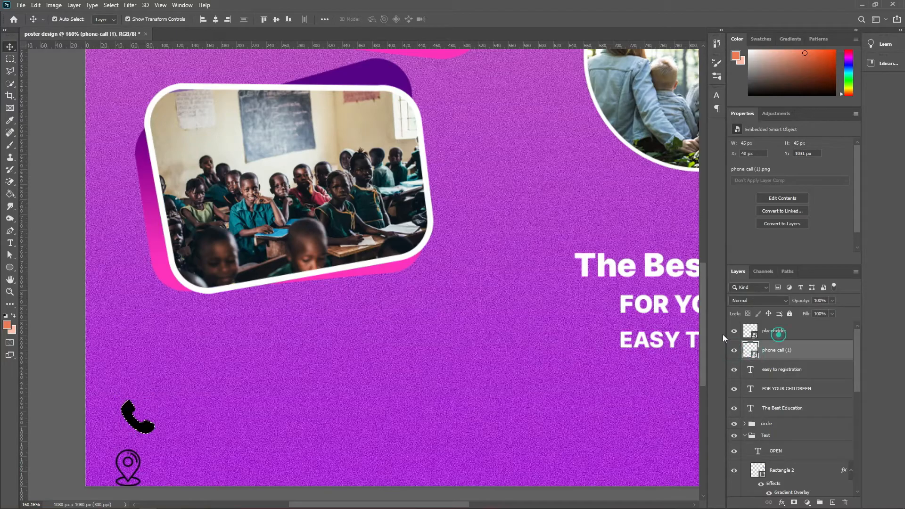
{"action": "left_click", "coordinate": [775, 333]}
{"action": "key", "text": "ctrl+d"}
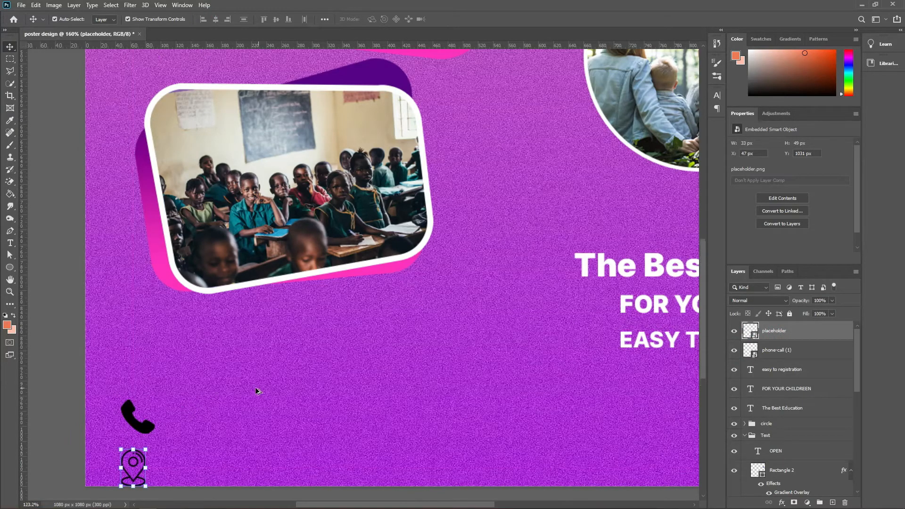
- Select both icons and scale them together to about 59.87%, keeping them in the lower-left corner
{"action": "scroll", "coordinate": [257, 391], "scroll_direction": "down", "scroll_amount": 4}
{"action": "left_click", "coordinate": [771, 356], "text": "shift"}
{"action": "key", "text": "ctrl+r"}
{"action": "mouse_move", "coordinate": [132, 389]}
{"action": "left_mouse_down"}
{"action": "mouse_move", "coordinate": [134, 413]}
{"action": "mouse_move", "coordinate": [141, 395]}
{"action": "left_mouse_up"}
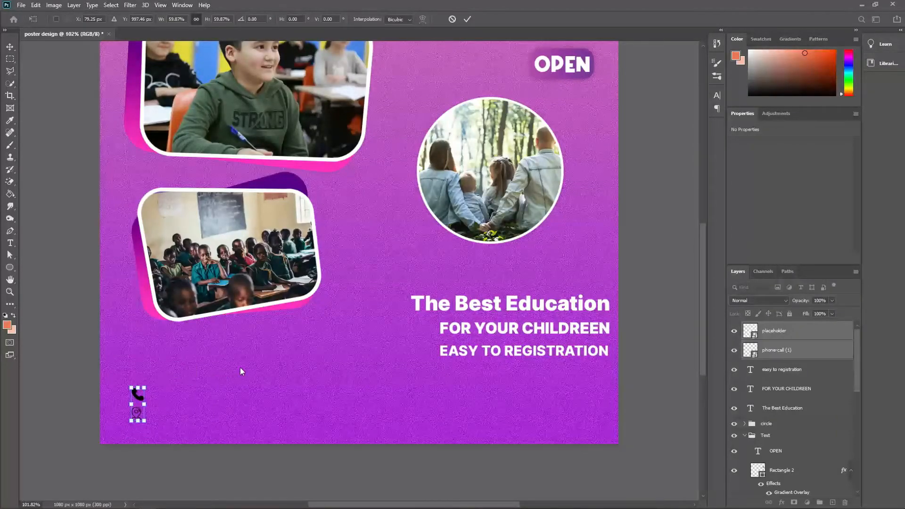
{"action": "scroll", "coordinate": [198, 388], "scroll_direction": "up", "scroll_amount": 3}
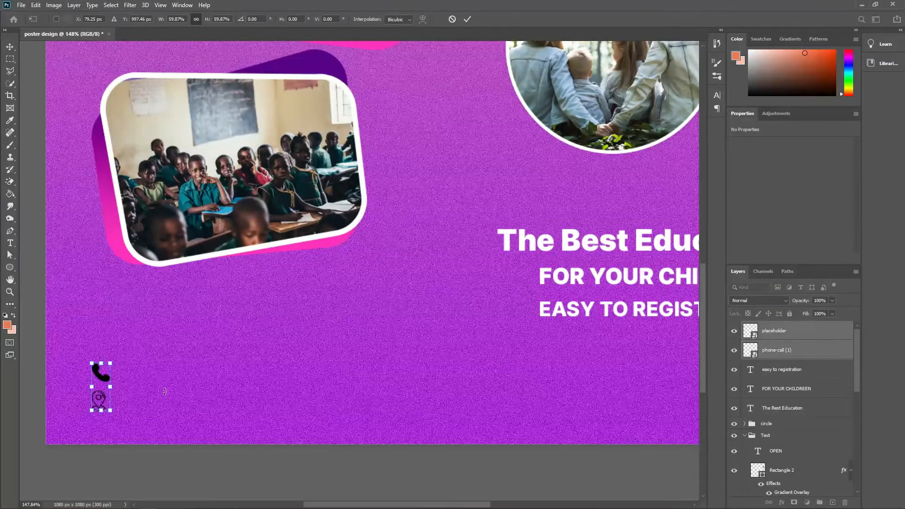
{"action": "left_click", "coordinate": [466, 18]}
{"action": "left_click", "coordinate": [137, 410]}
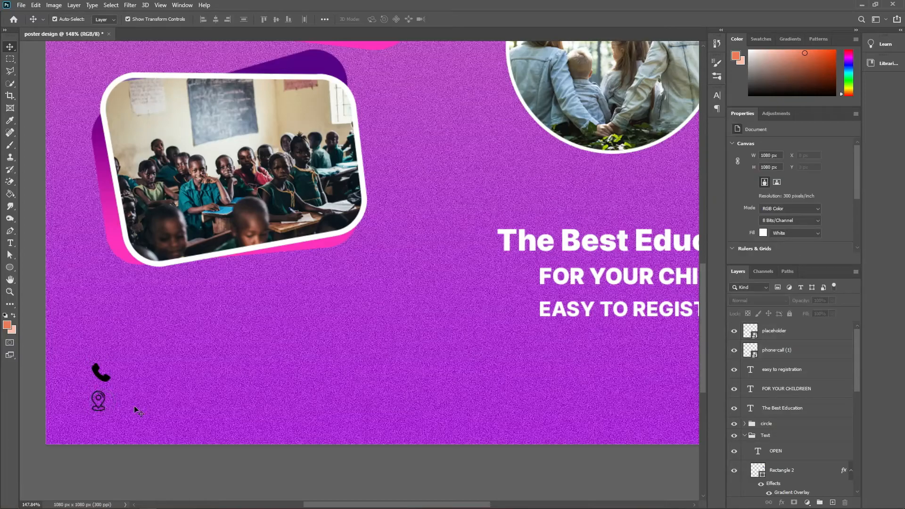
- Add a white Color Overlay to the phone icon and move that effect onto the location pin layer
{"action": "left_click", "coordinate": [100, 379]}
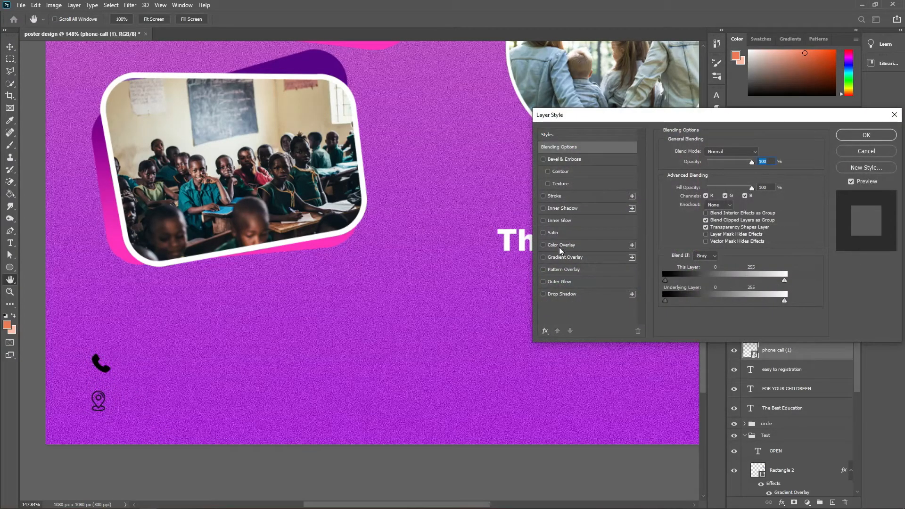
{"action": "left_click", "coordinate": [561, 245]}
{"action": "left_click", "coordinate": [761, 152]}
{"action": "left_click", "coordinate": [658, 345]}
{"action": "left_click", "coordinate": [870, 347]}
{"action": "left_click", "coordinate": [872, 139]}
{"action": "left_click_drag", "start_coordinate": [784, 373], "coordinate": [778, 334]}
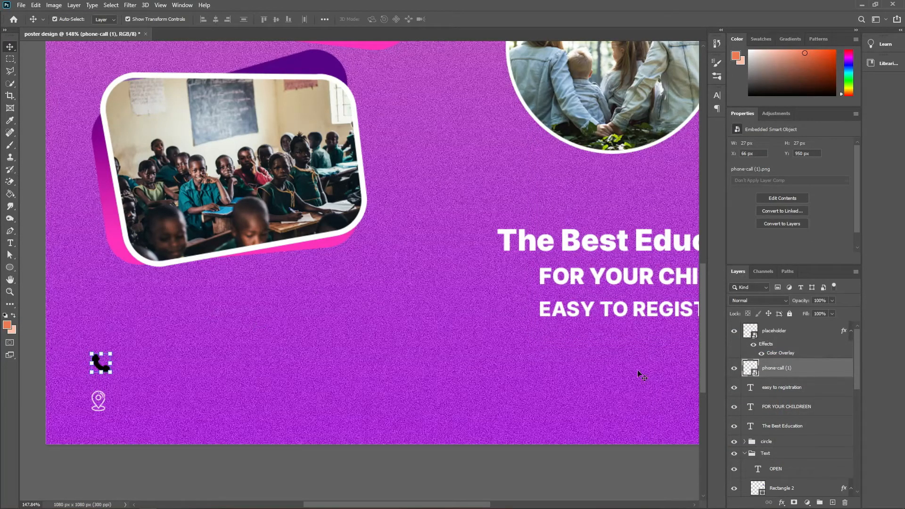
- Copy the location pin's layer style, paste it onto the phone icon layer, and deselect the layer
{"action": "right_click", "coordinate": [791, 332]}
{"action": "left_click", "coordinate": [700, 347]}
{"action": "right_click", "coordinate": [793, 370]}
{"action": "left_click", "coordinate": [697, 354]}
{"action": "left_click", "coordinate": [418, 432]}
- Add a text line with the placeholder phone number beside the phone icon
{"action": "key", "text": "t"}
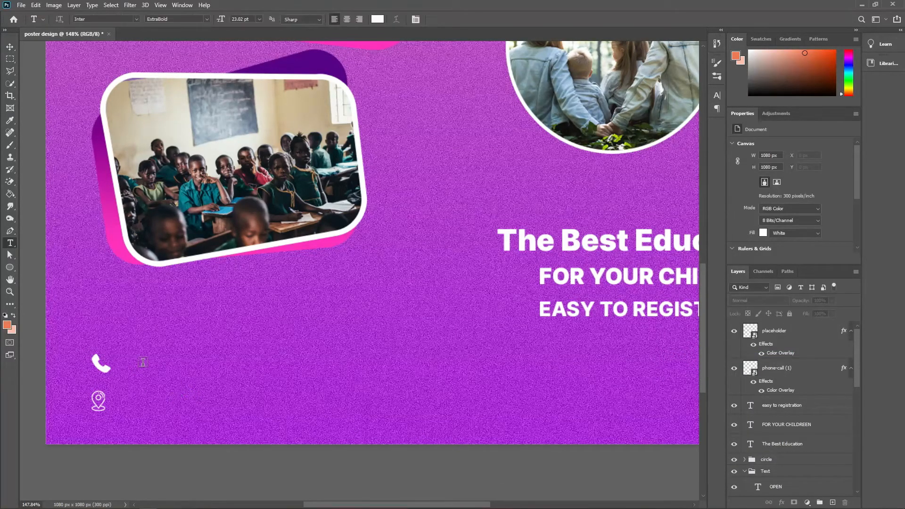
{"action": "left_click", "coordinate": [142, 363]}
{"action": "type", "text": "="}
{"action": "key", "text": "BackSpace"}
{"action": "type", "text": "+"}
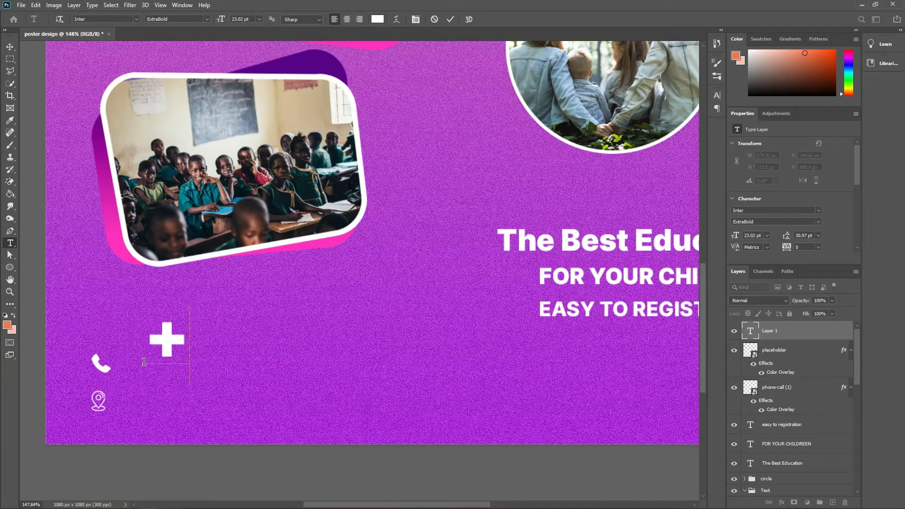
{"action": "type", "text": "00 1234"}
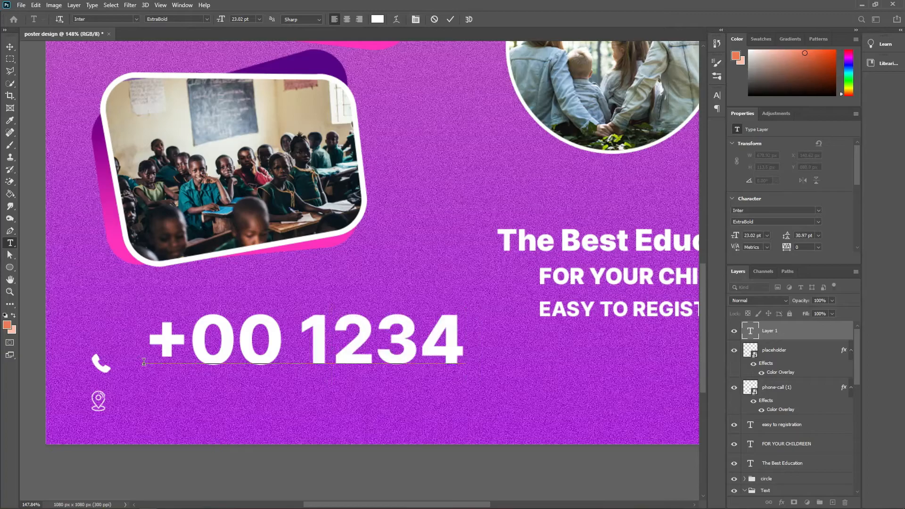
{"action": "type", "text": " 234"}
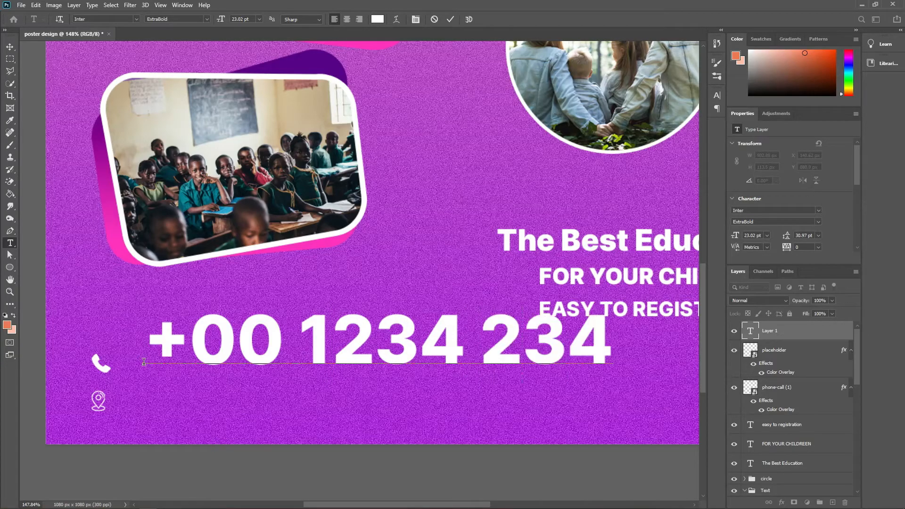
- Scale the phone number text down to about 6.13 pt and place it just beside the phone icon
{"action": "left_click", "coordinate": [11, 48]}
{"action": "key", "text": "ctrl+t"}
{"action": "left_click_drag", "start_coordinate": [613, 346], "coordinate": [200, 407]}
{"action": "left_click", "coordinate": [467, 19]}
- Duplicate the phone number text beside the location pin and change the copy's wording to YOURWEB.COM
{"action": "double_click", "coordinate": [224, 400]}
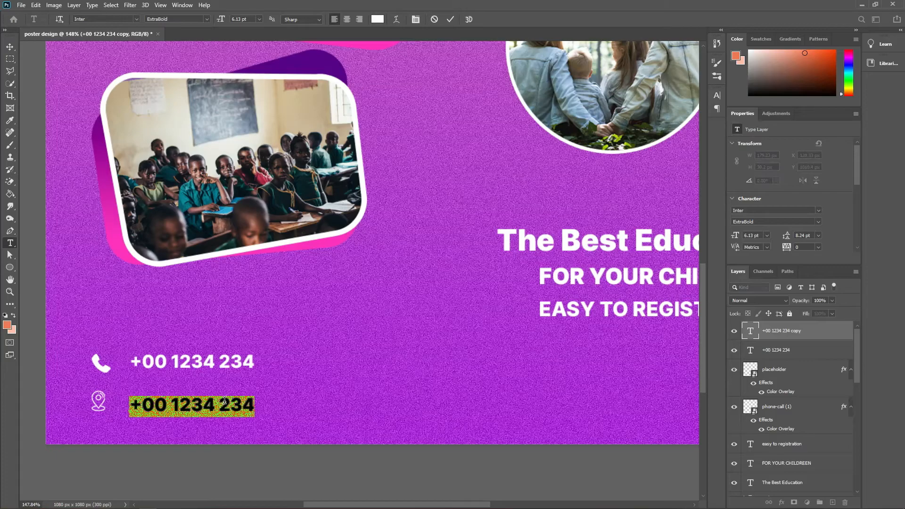
{"action": "type", "text": "YOUR"}
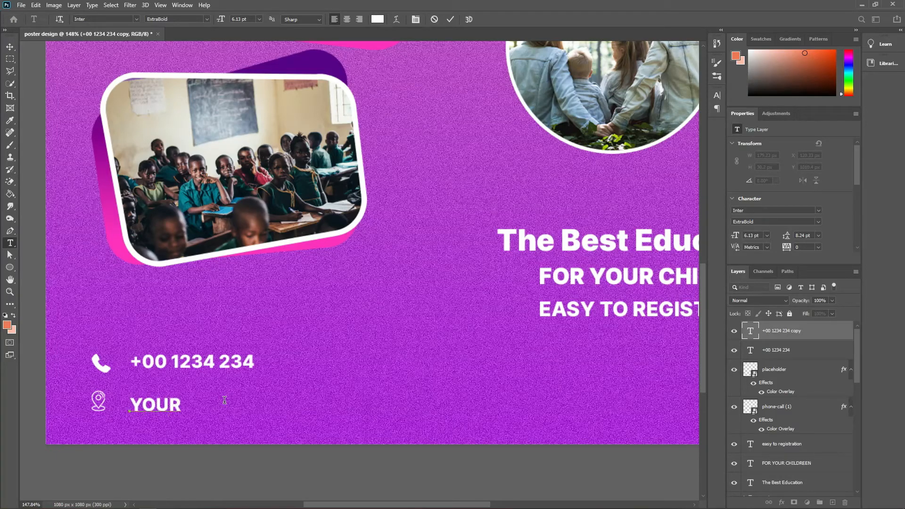
{"action": "left_click", "coordinate": [10, 46]}
- Set the YOURWEB.COM text to Regular weight and centre it vertically on the location pin, using the pin's outline as a selection
{"action": "double_click", "coordinate": [752, 331]}
{"action": "scroll", "coordinate": [763, 207], "scroll_direction": "down", "scroll_amount": 4}
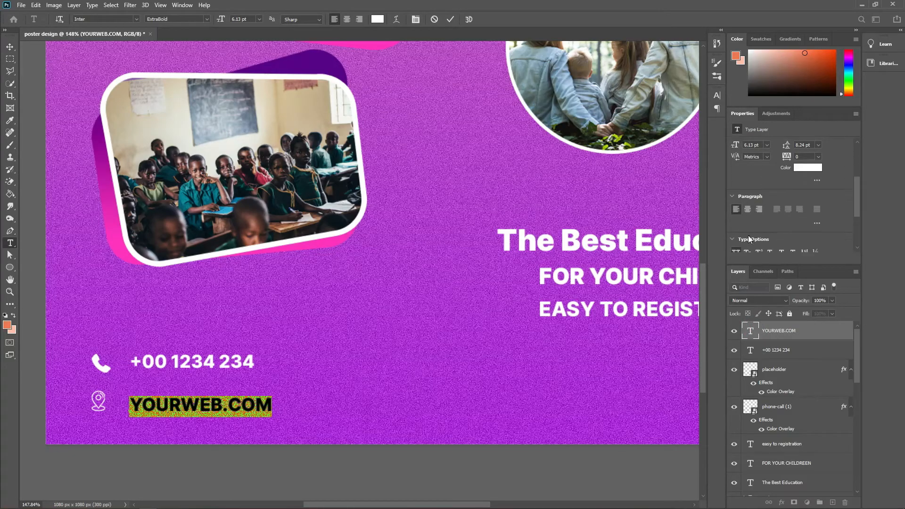
{"action": "scroll", "coordinate": [764, 230], "scroll_direction": "up", "scroll_amount": 4}
{"action": "left_click", "coordinate": [819, 191]}
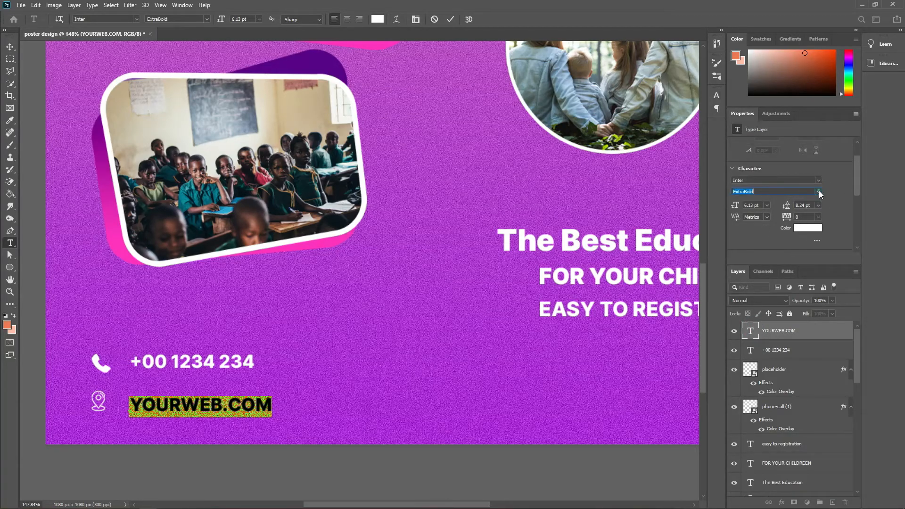
{"action": "left_click", "coordinate": [771, 224]}
{"action": "left_click", "coordinate": [448, 15]}
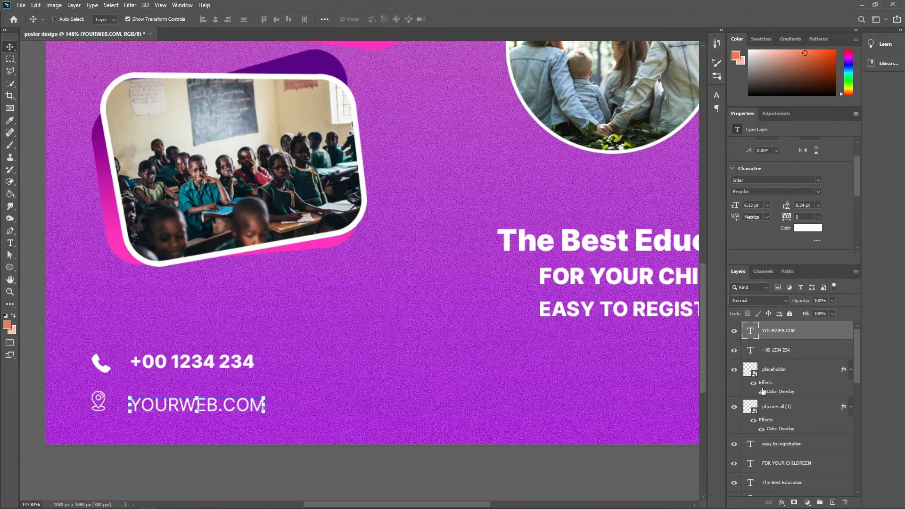
{"action": "left_click", "coordinate": [753, 375], "text": "ctrl"}
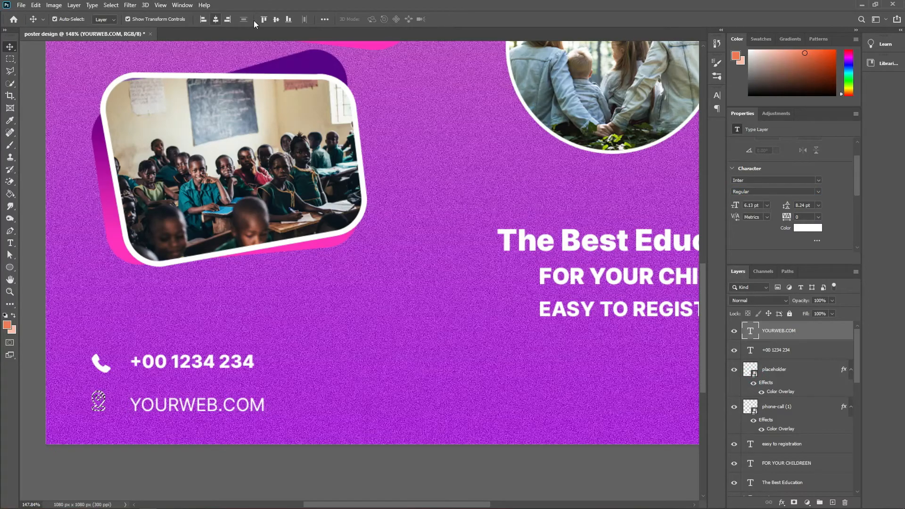
{"action": "left_click", "coordinate": [791, 375]}
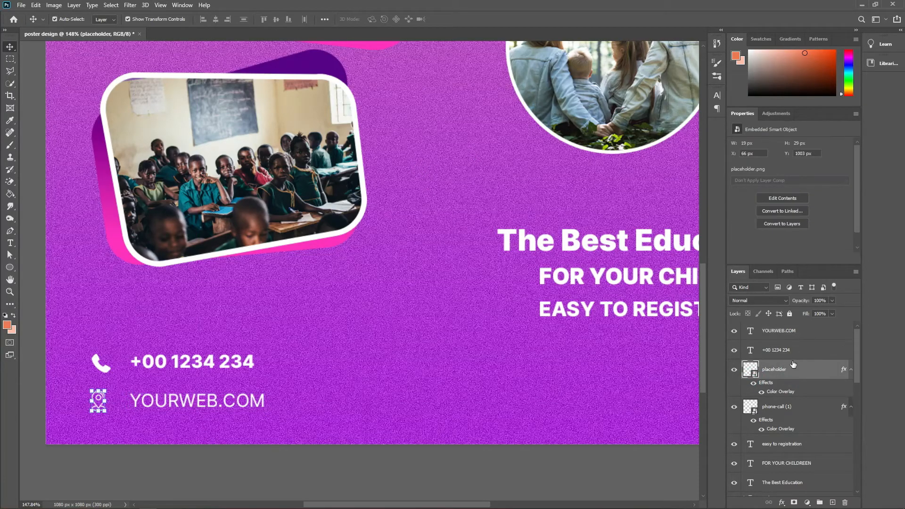
- Set the phone number text to the Regular font weight and clear the layer selection
{"action": "left_click", "coordinate": [776, 350]}
{"action": "left_click", "coordinate": [818, 222]}
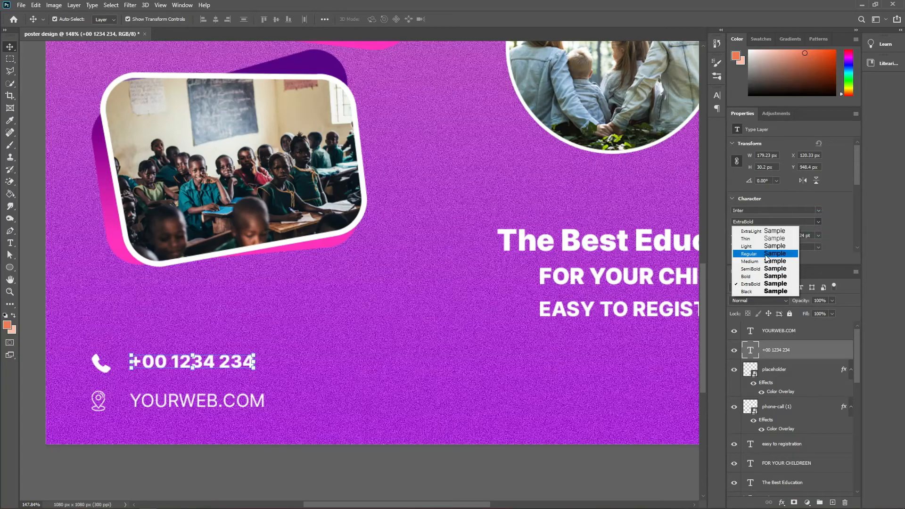
{"action": "left_click", "coordinate": [775, 253]}
{"action": "left_click_drag", "start_coordinate": [528, 240], "coordinate": [440, 184]}
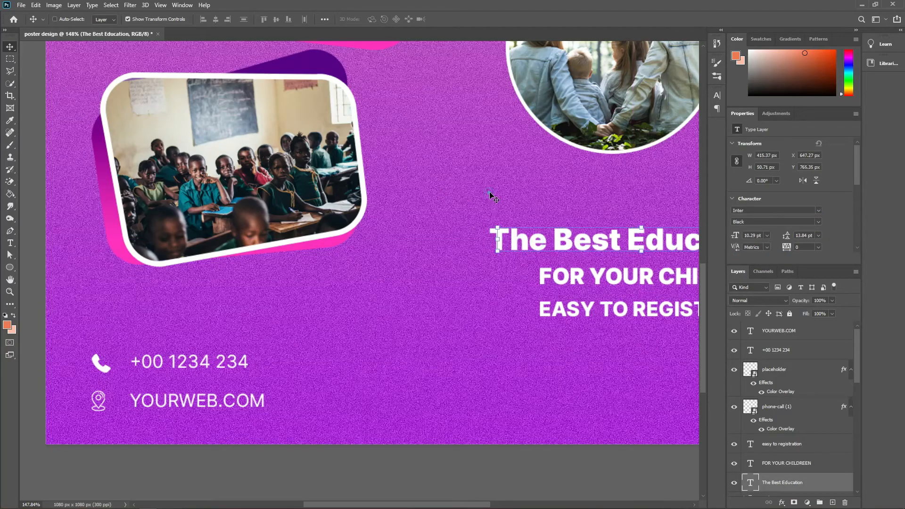
{"action": "left_click", "coordinate": [490, 192]}
- Stamp all visible artwork onto a new top layer and open it in the Camera Raw filter
{"action": "scroll", "coordinate": [490, 192], "scroll_direction": "down", "scroll_amount": 5}
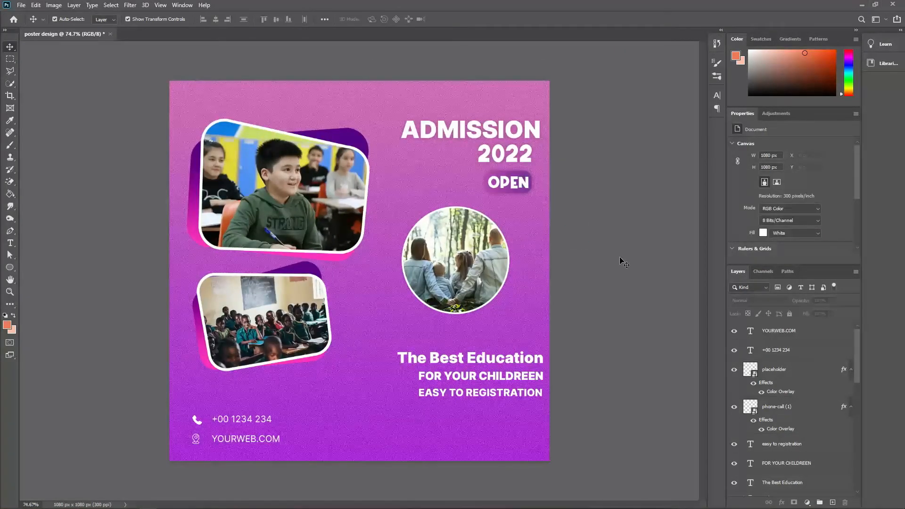
{"action": "left_click", "coordinate": [832, 503]}
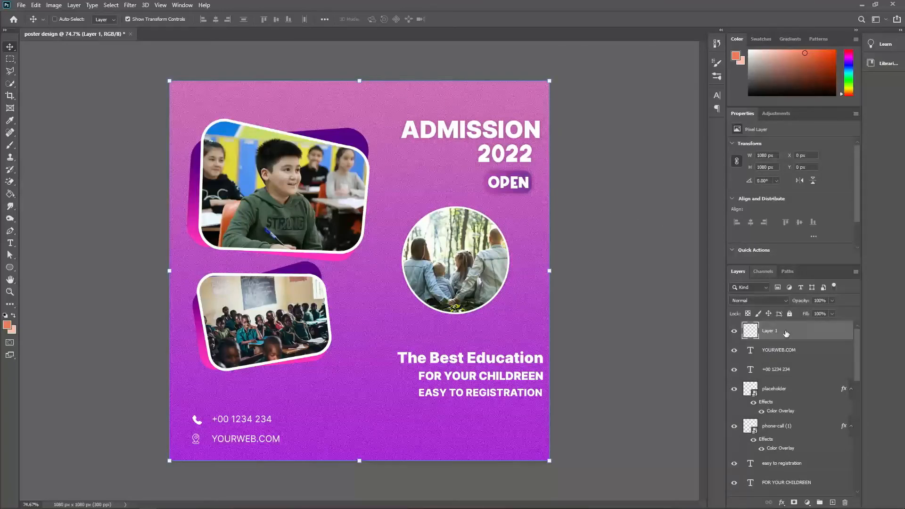
{"action": "left_click", "coordinate": [130, 5]}
{"action": "left_click", "coordinate": [163, 59]}
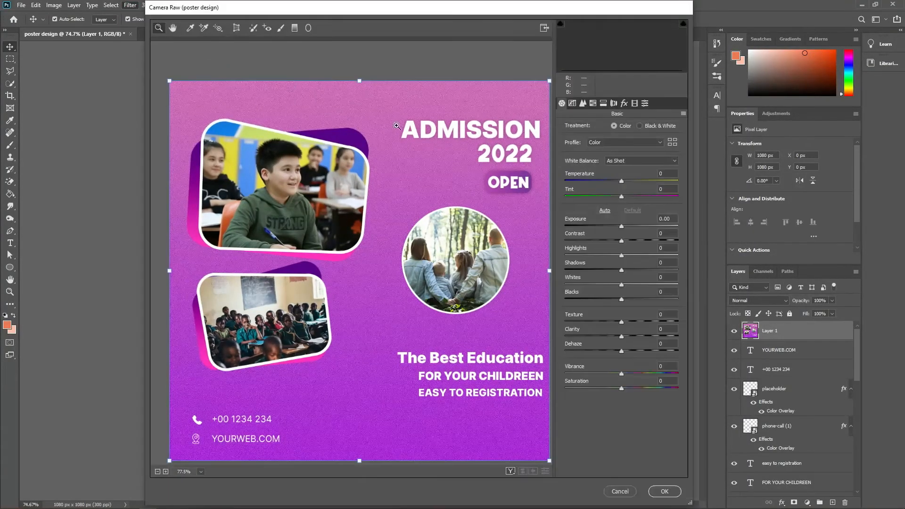
- Darken the merged poster layer with Camera Raw's Basic tone adjustments, apply the filter, and deselect the layer
{"action": "left_click_drag", "start_coordinate": [606, 253], "coordinate": [596, 276]}
{"action": "left_click_drag", "start_coordinate": [604, 266], "coordinate": [592, 268]}
{"action": "left_click_drag", "start_coordinate": [595, 313], "coordinate": [615, 332]}
{"action": "left_click", "coordinate": [664, 491]}
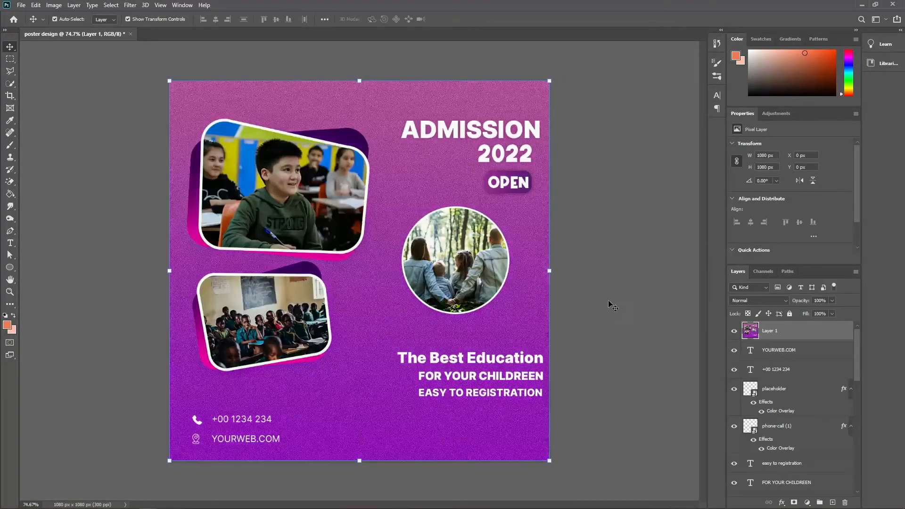
{"action": "left_click", "coordinate": [582, 265]}
{"action": "scroll", "coordinate": [581, 264], "scroll_direction": "down", "scroll_amount": 1}
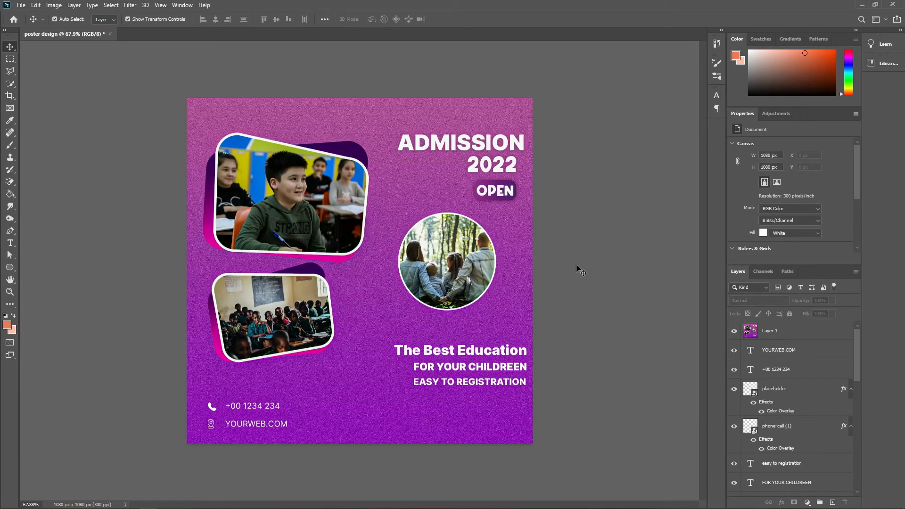